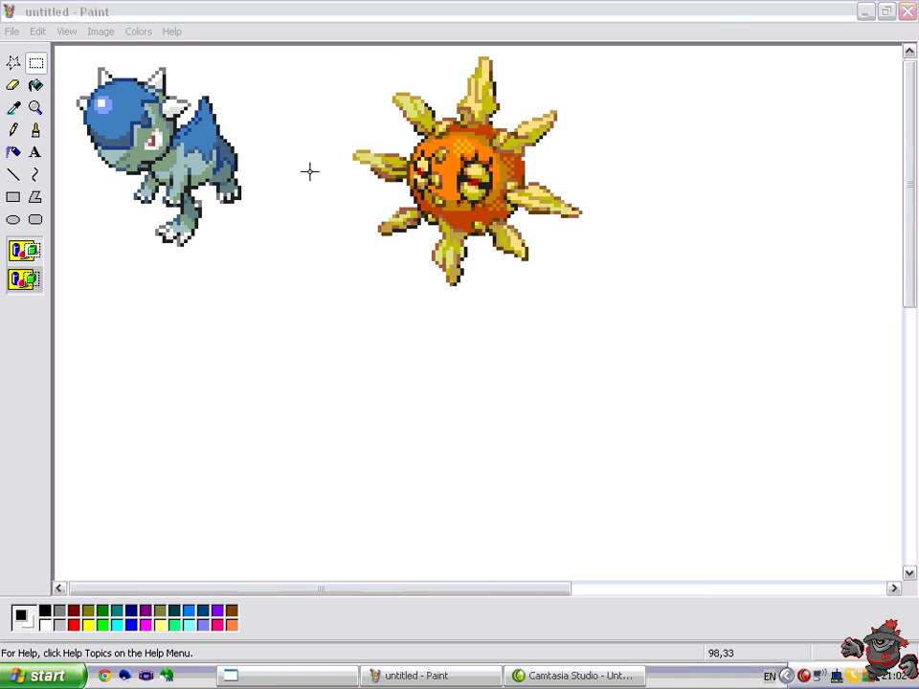
Set the canvas magnification to 6x so both sprites show enlarged.
click(34, 109)
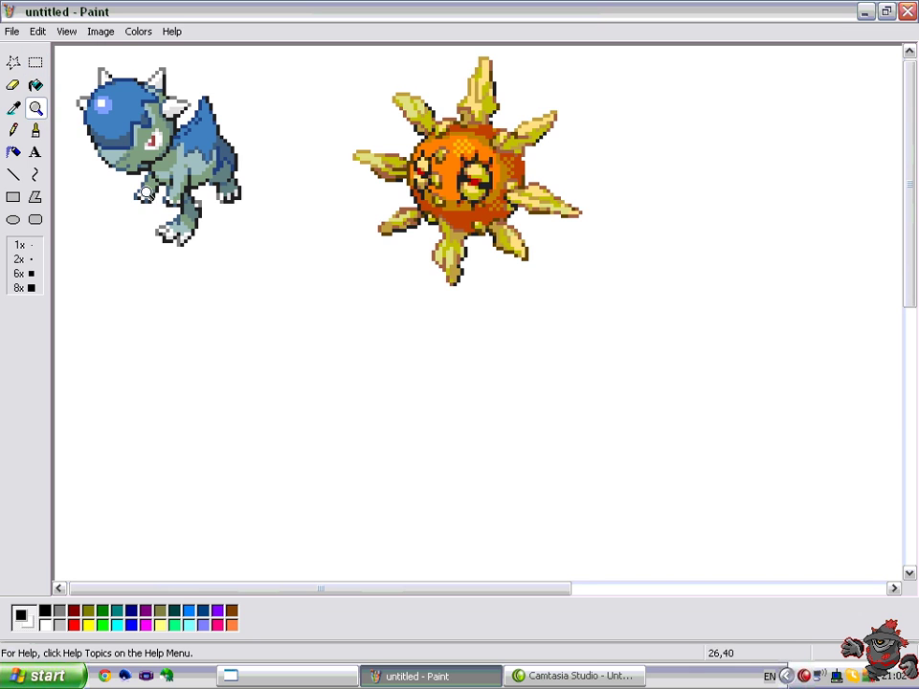
click(28, 285)
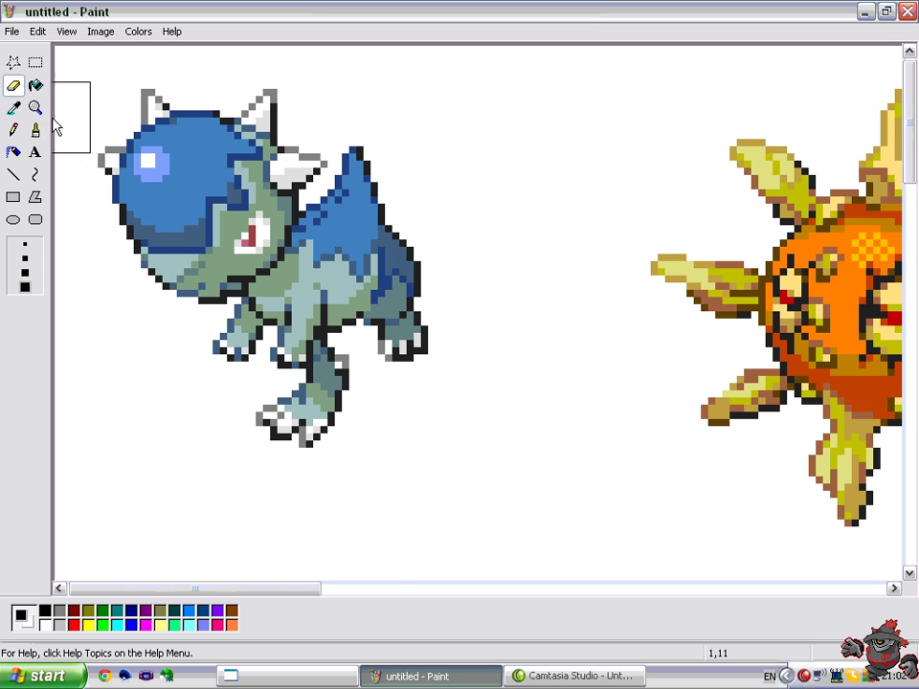
click(32, 110)
click(28, 276)
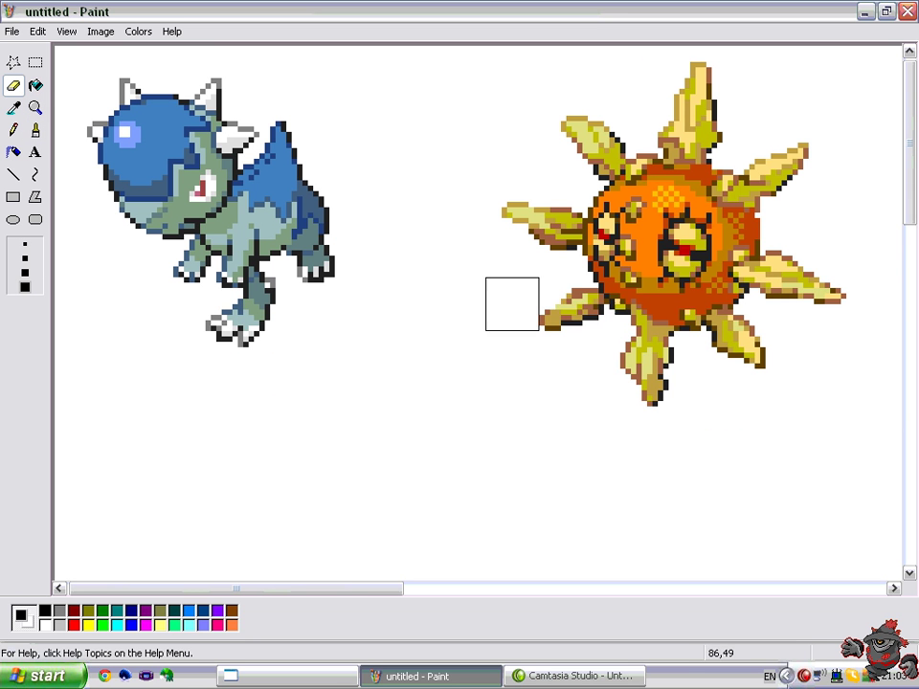
click(37, 32)
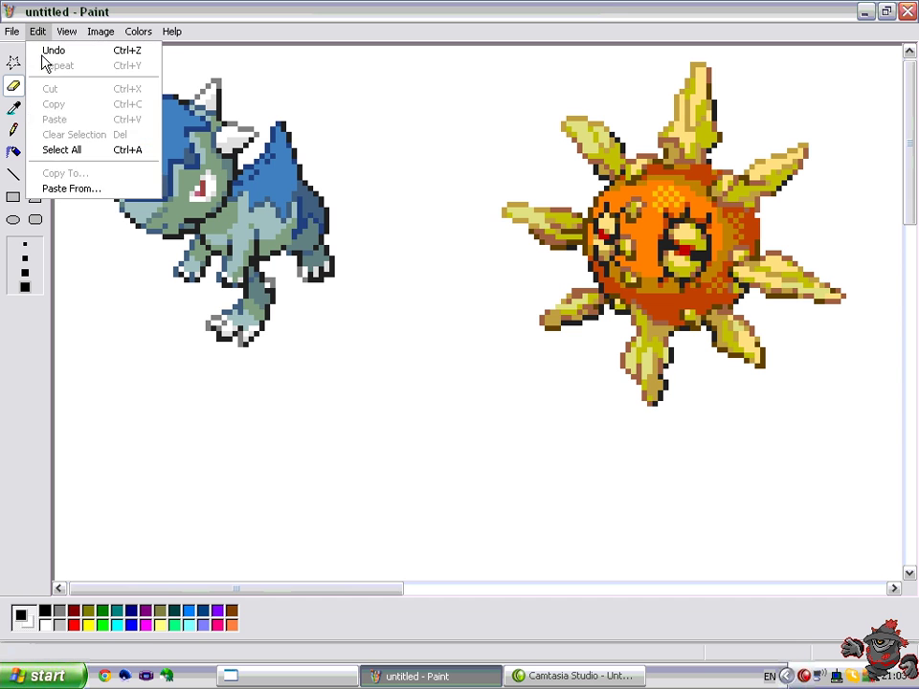
click(60, 189)
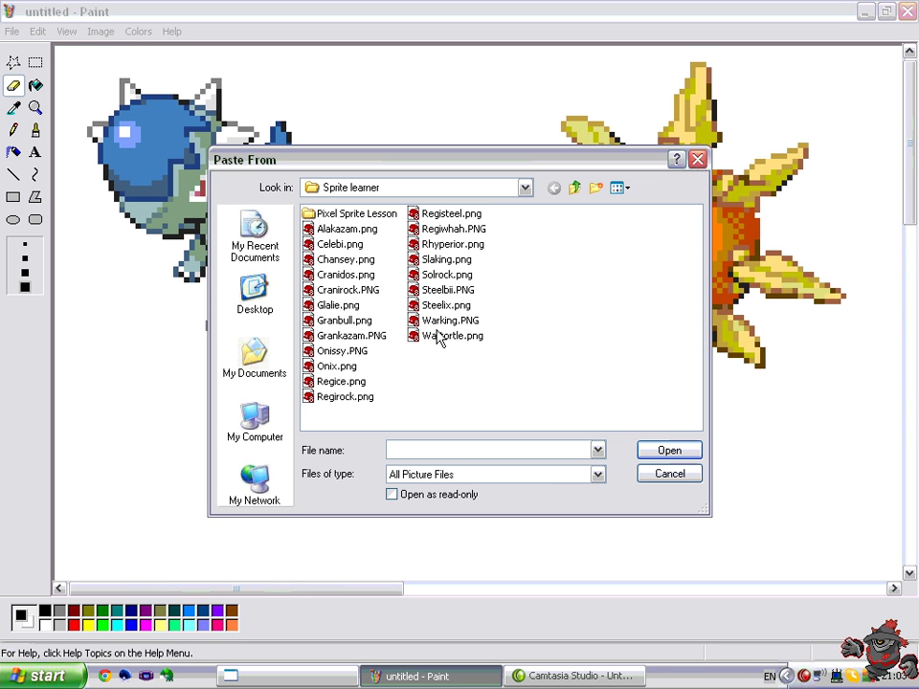
click(647, 476)
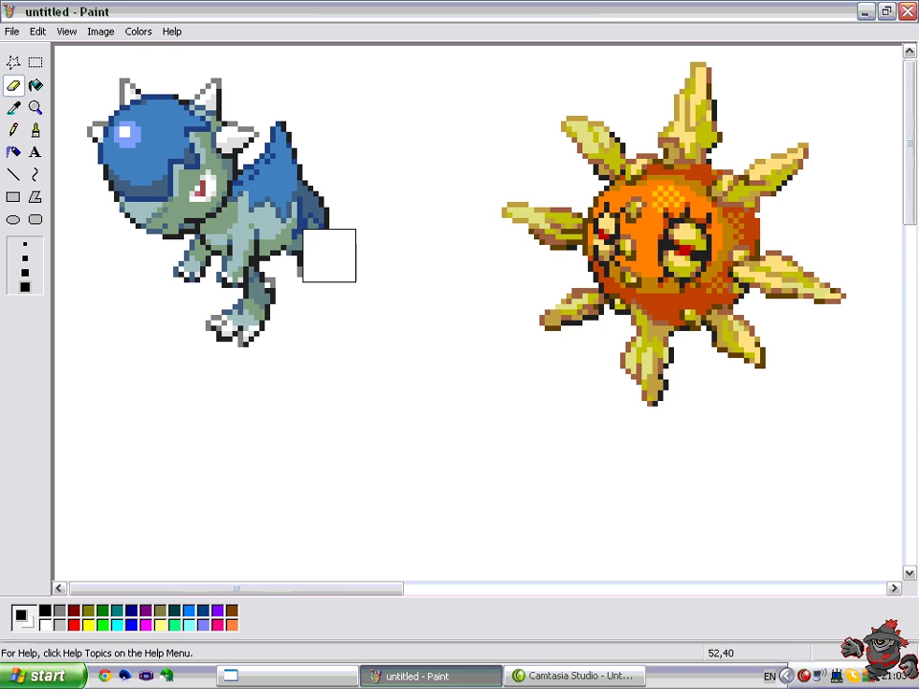
Paste the image Alakazam.png from the Sprite learner folder onto the canvas.
click(36, 31)
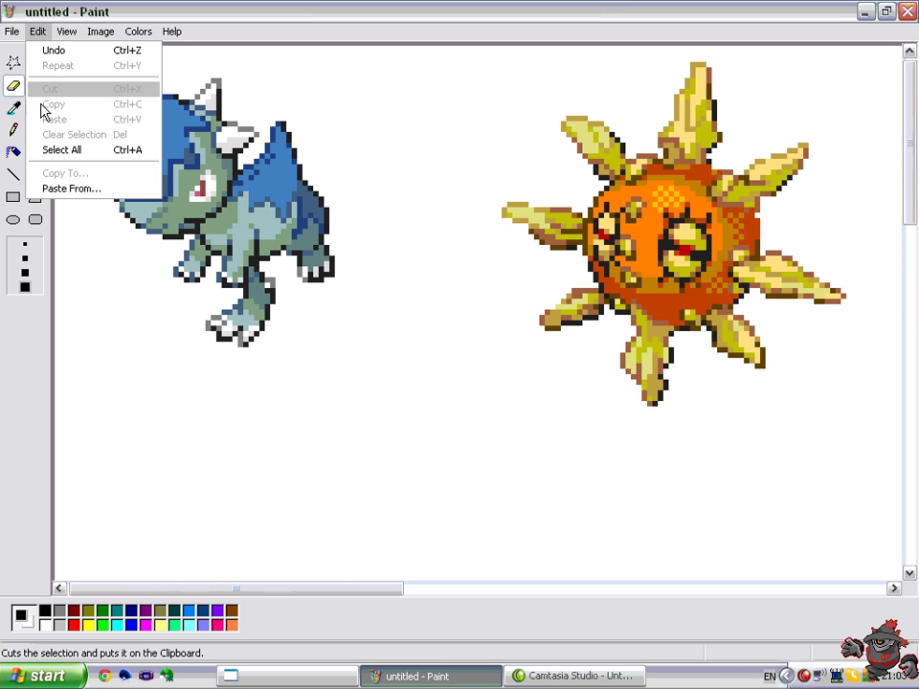
click(61, 188)
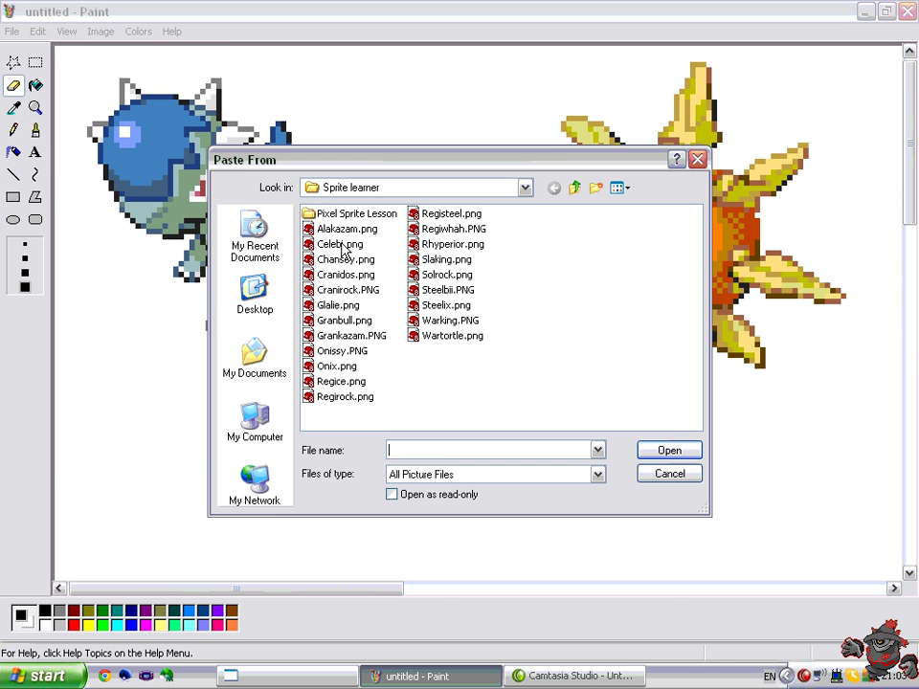
double_click(337, 230)
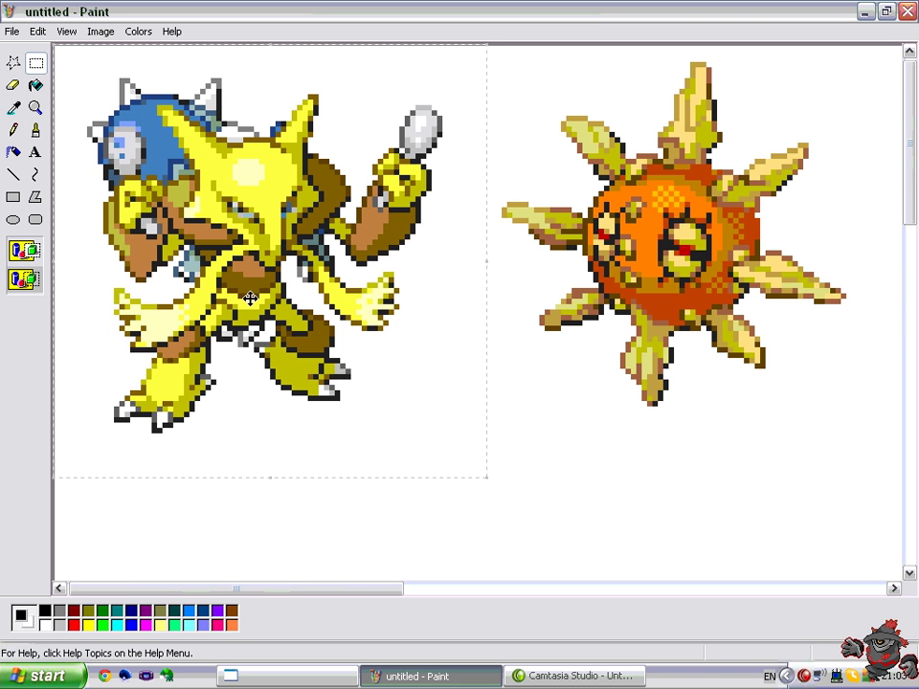
Give the pasted Alakazam sprite an opaque background and move it diagonally over part of the Cranidos sprite.
click(24, 251)
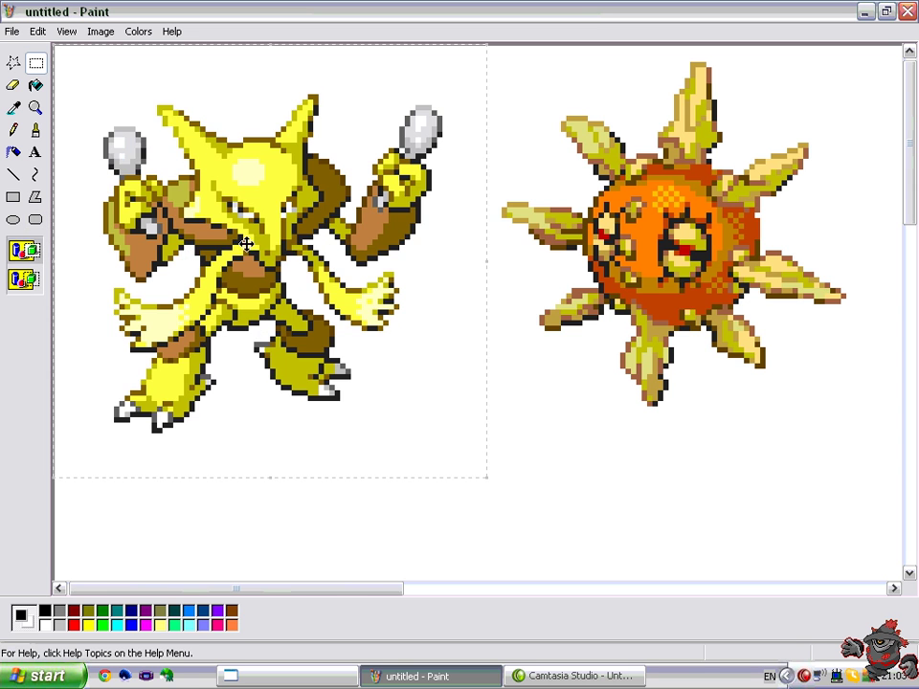
drag(243, 239, 301, 275)
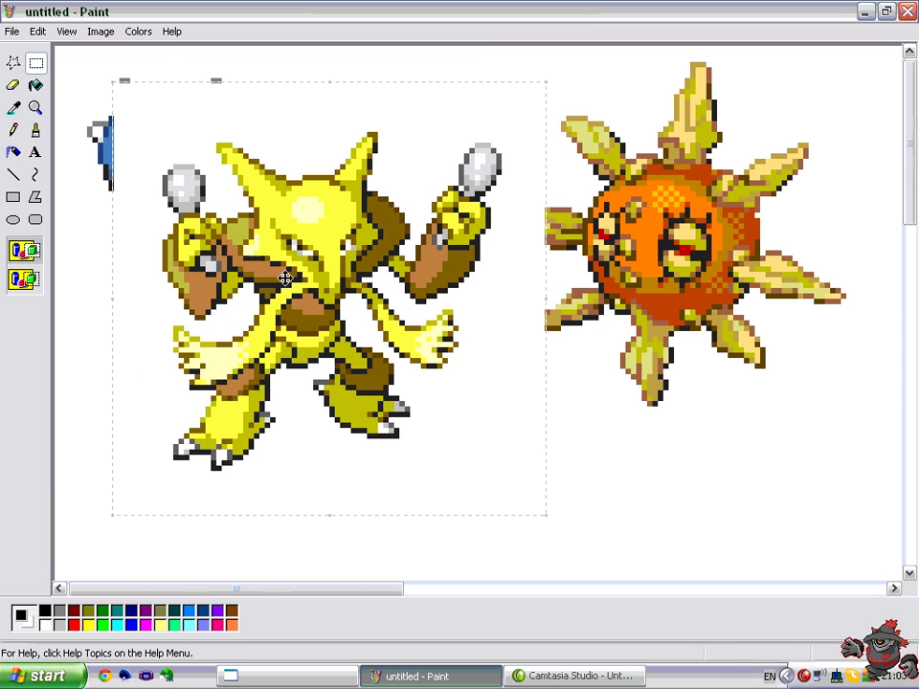
drag(257, 244, 288, 282)
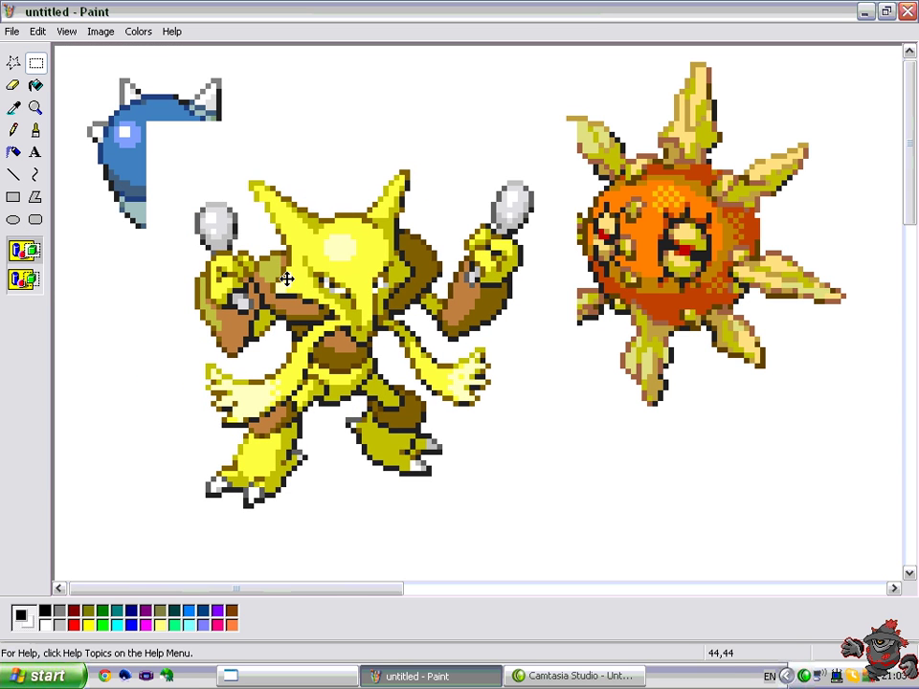
Switch the pasted Alakazam sprite to a transparent background and move it back over the Cranidos sprite.
click(26, 283)
drag(357, 325, 267, 261)
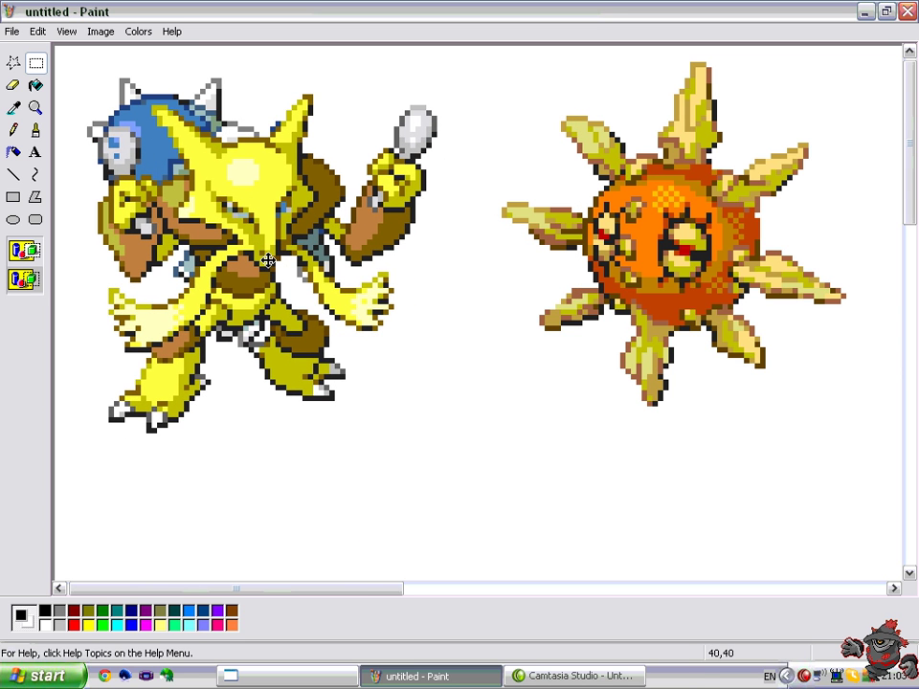
drag(267, 261, 273, 265)
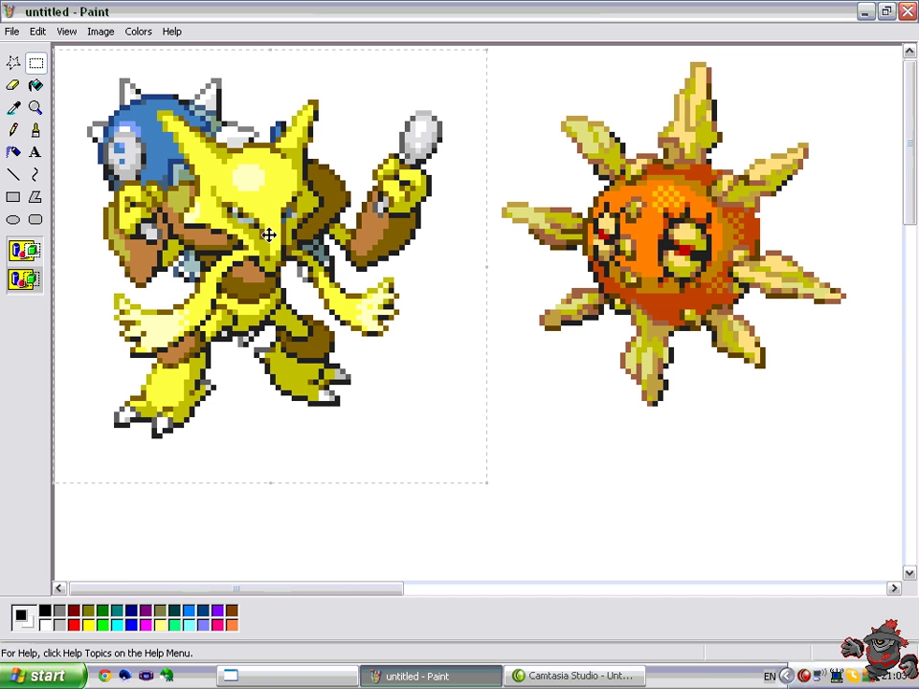
Move the pasted Alakazam sprite to the space below and between the other two sprites and delete it.
drag(269, 242, 425, 458)
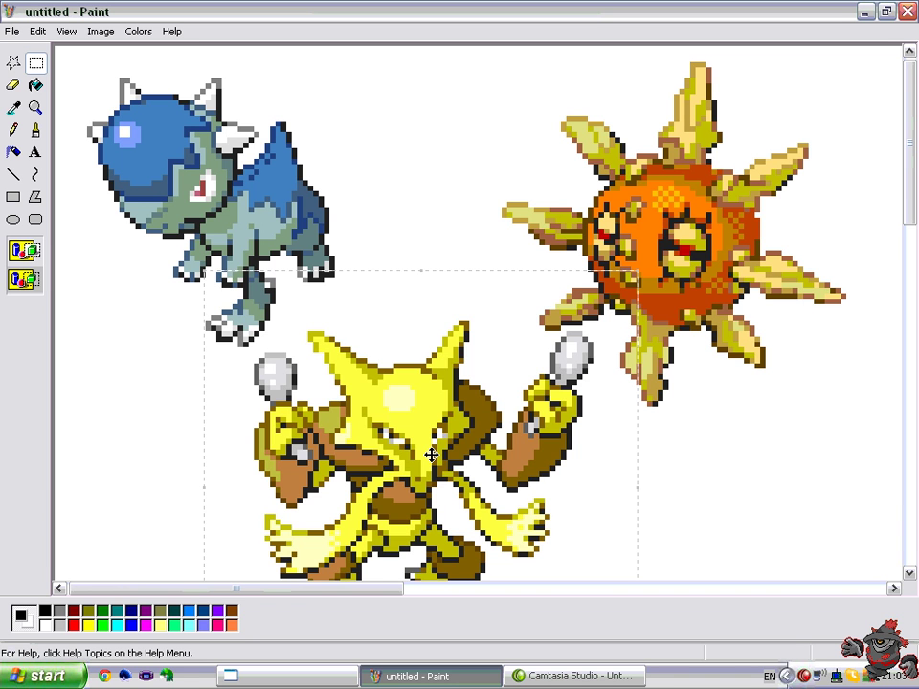
key(Delete)
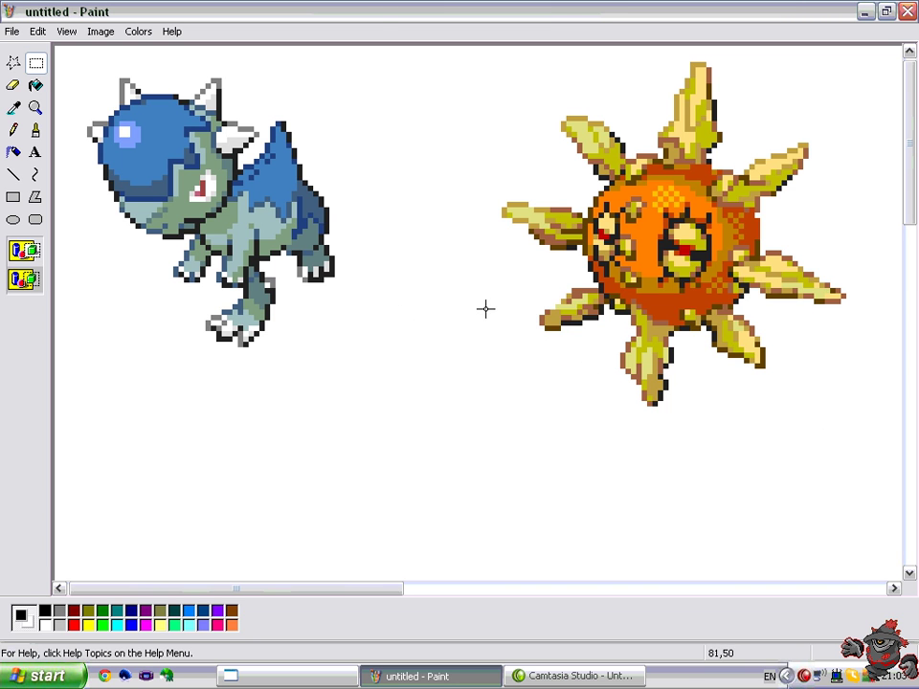
Select the whole Solrock sprite and move it slightly farther away from the Cranidos sprite.
drag(881, 439, 484, 54)
drag(644, 238, 687, 239)
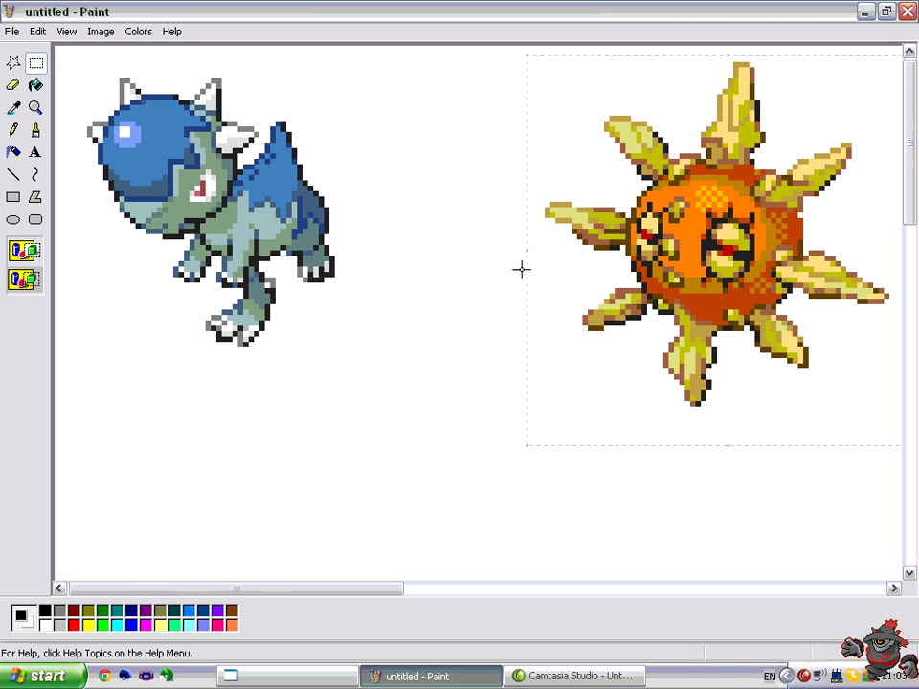
Sample the light blue around Cranidos's head highlight and paint a square brush swatch of it between the sprites.
click(15, 109)
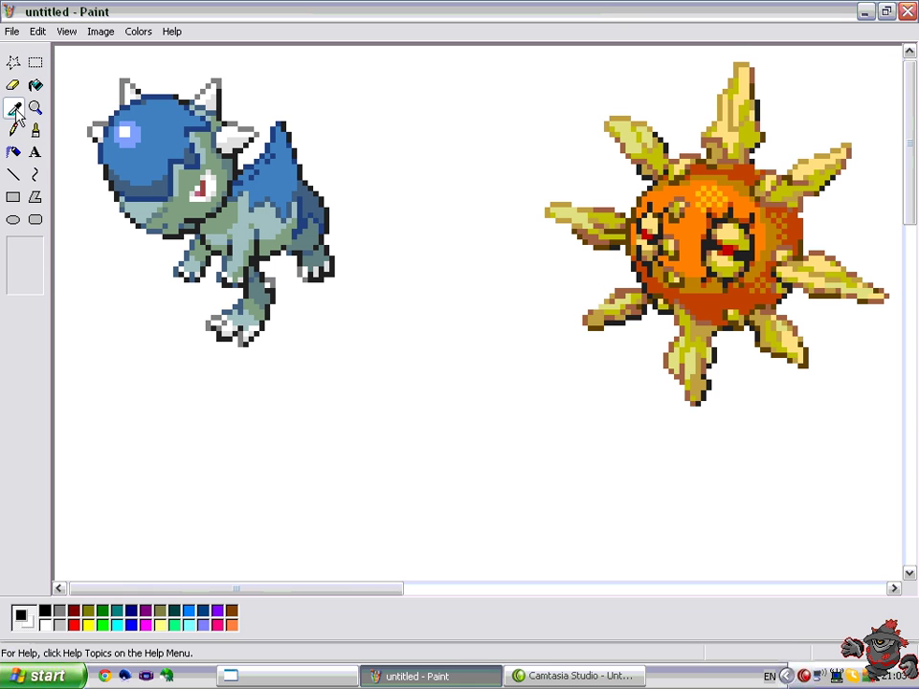
click(35, 130)
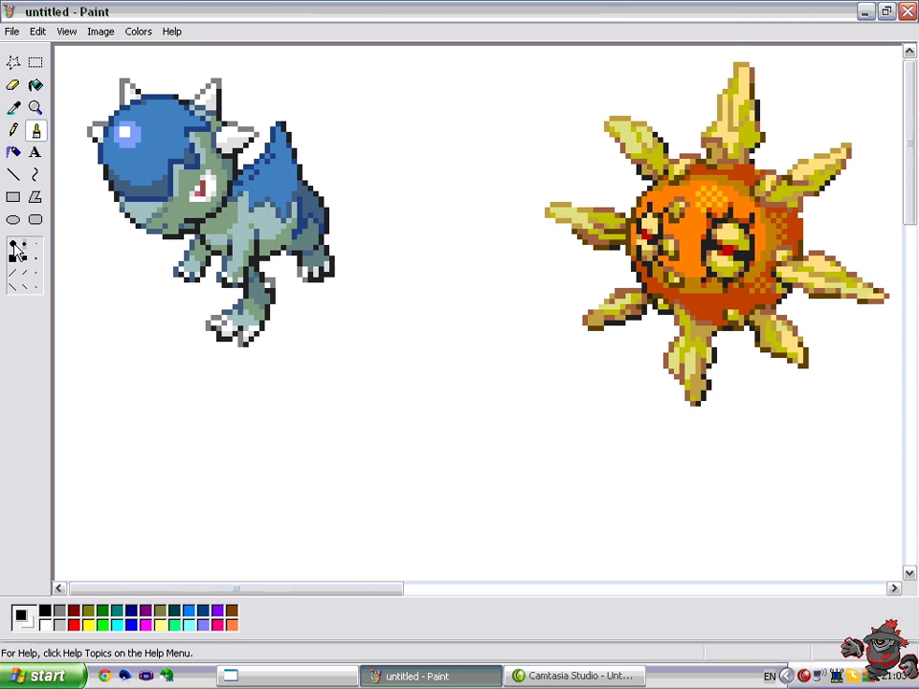
click(15, 110)
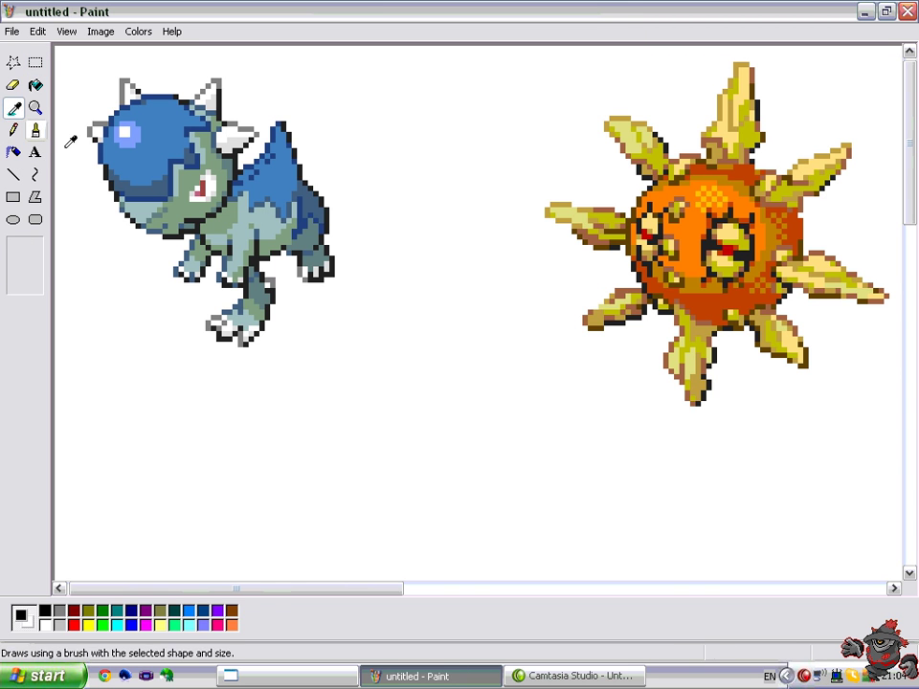
click(36, 130)
click(15, 111)
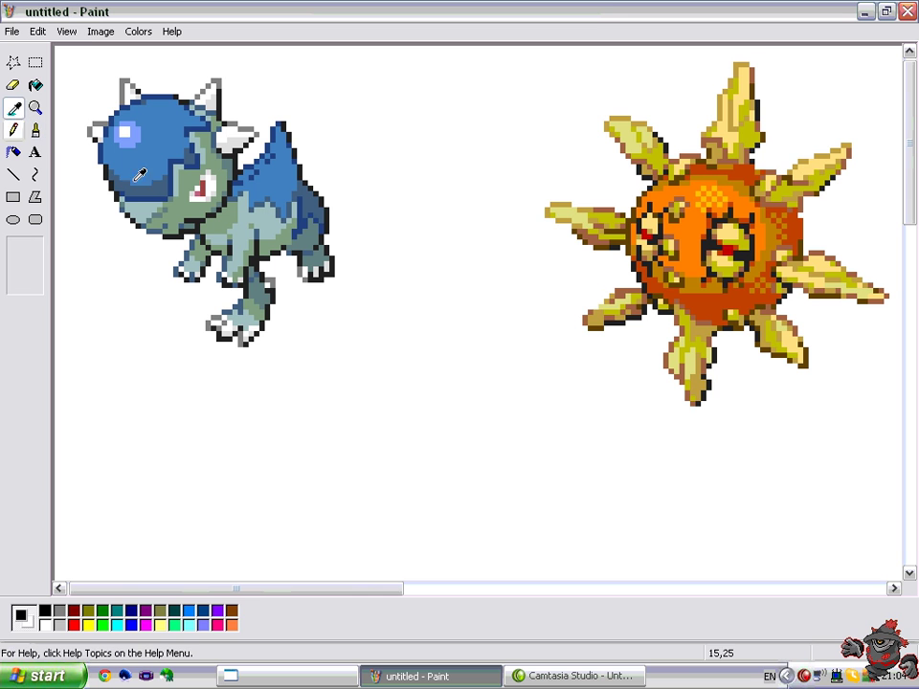
click(126, 131)
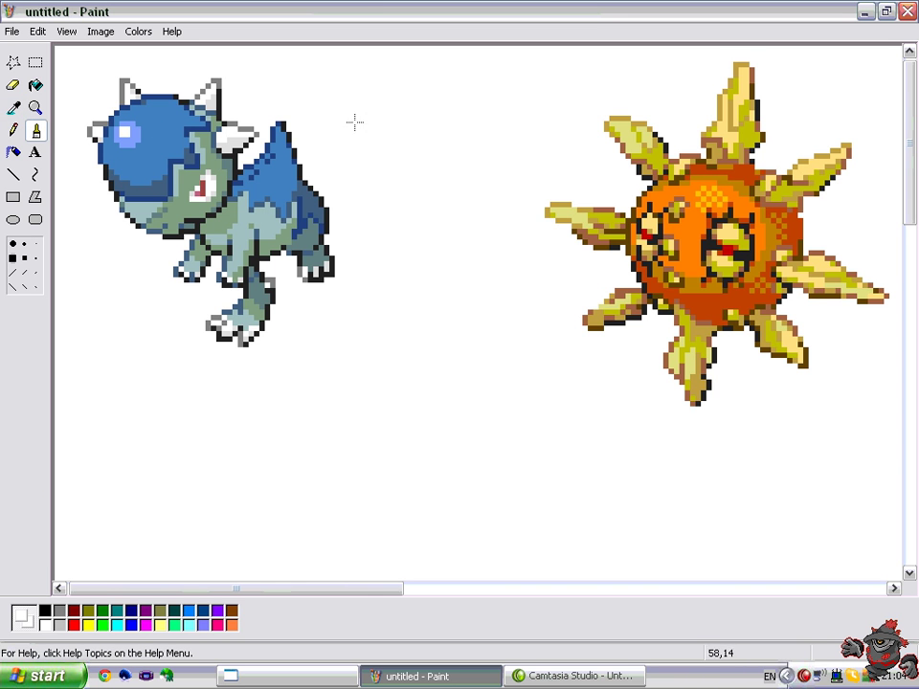
click(14, 109)
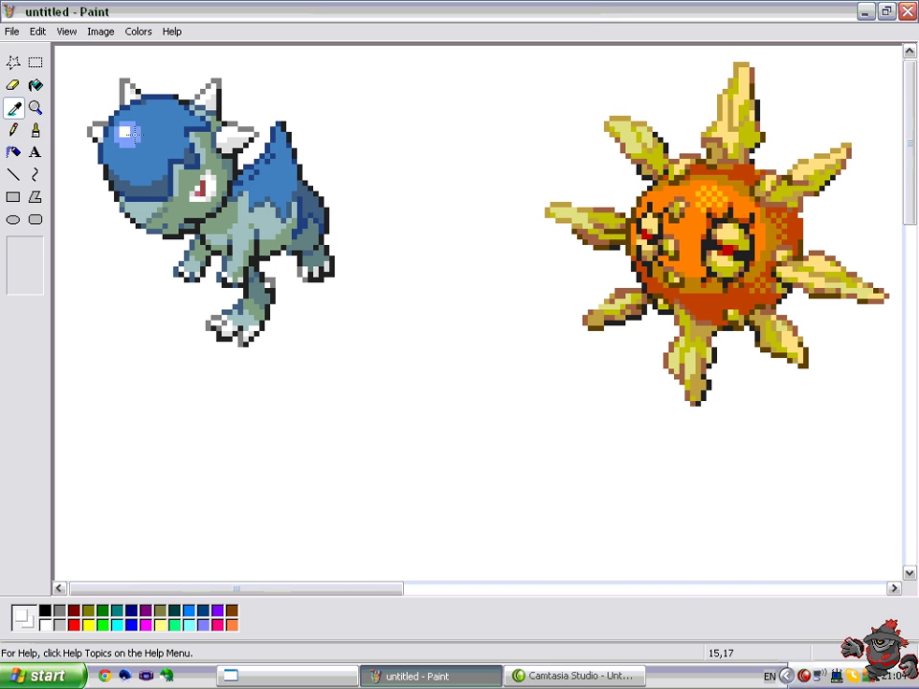
click(140, 128)
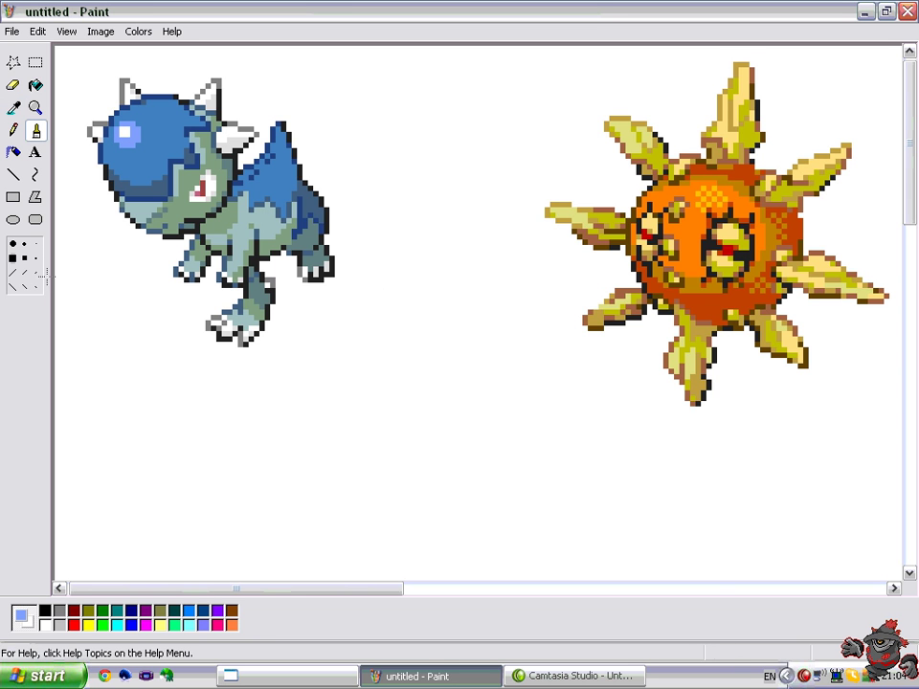
click(391, 155)
Add medium-blue and grey-blue swatches sampled from Cranidos's head directly below the light-blue swatch.
click(14, 109)
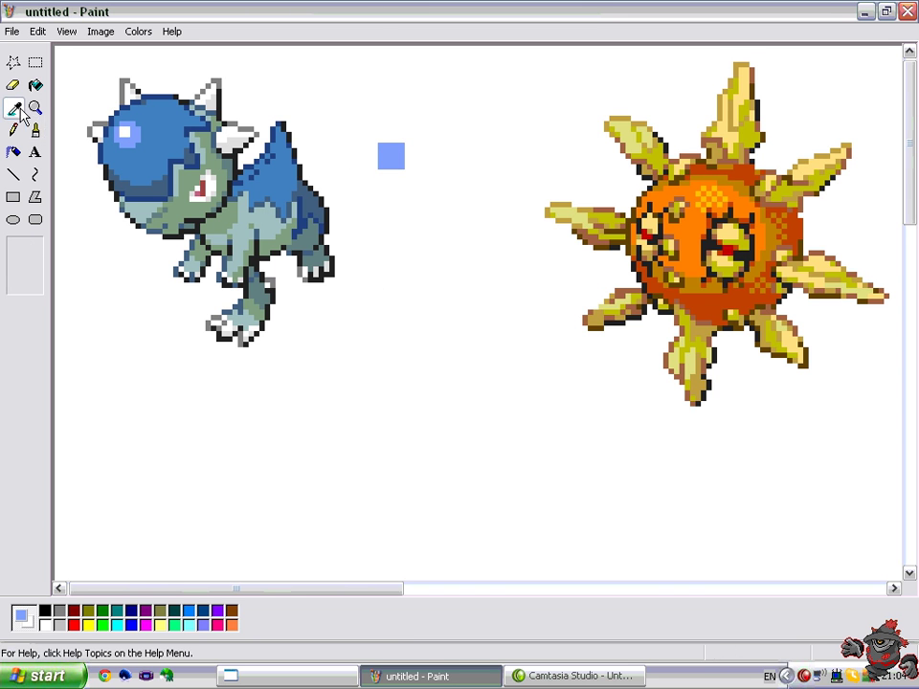
click(167, 141)
click(390, 183)
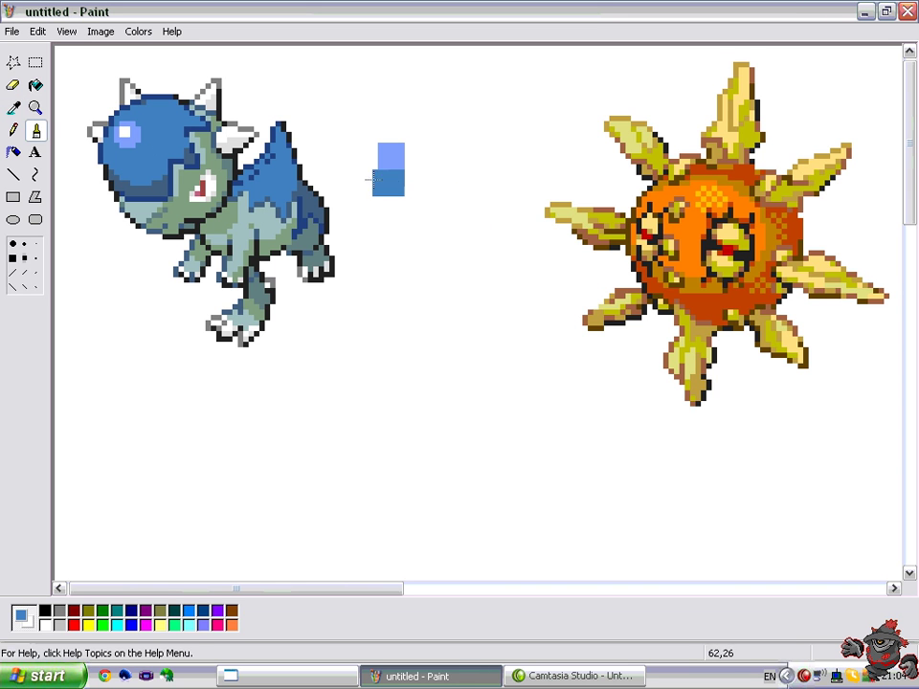
click(14, 109)
click(168, 150)
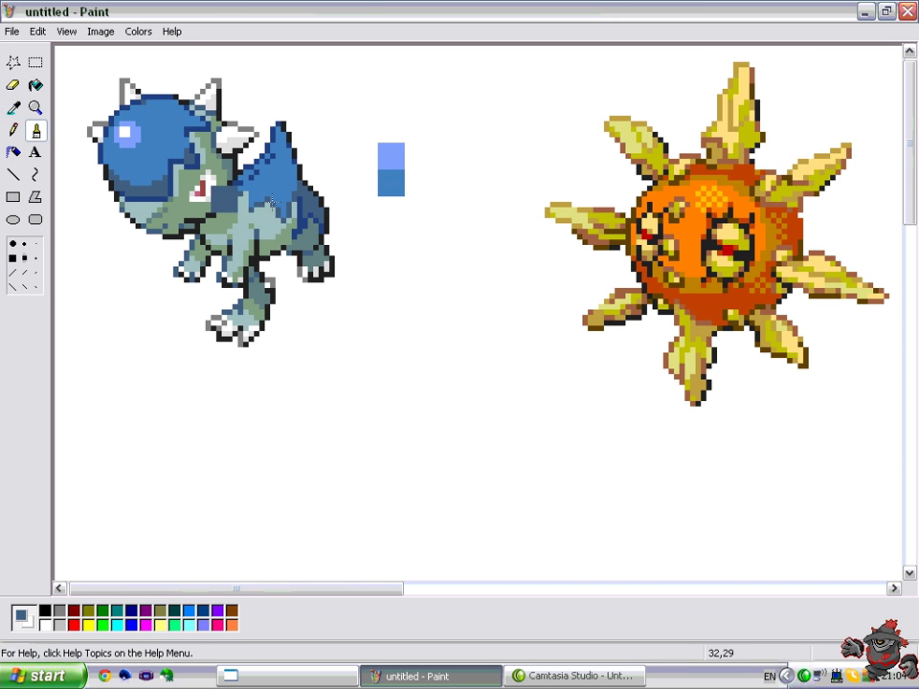
click(386, 210)
Extend the swatch column downward with the dark blue and the near-black sampled from the outlines of Cranidos's head.
click(15, 109)
click(163, 197)
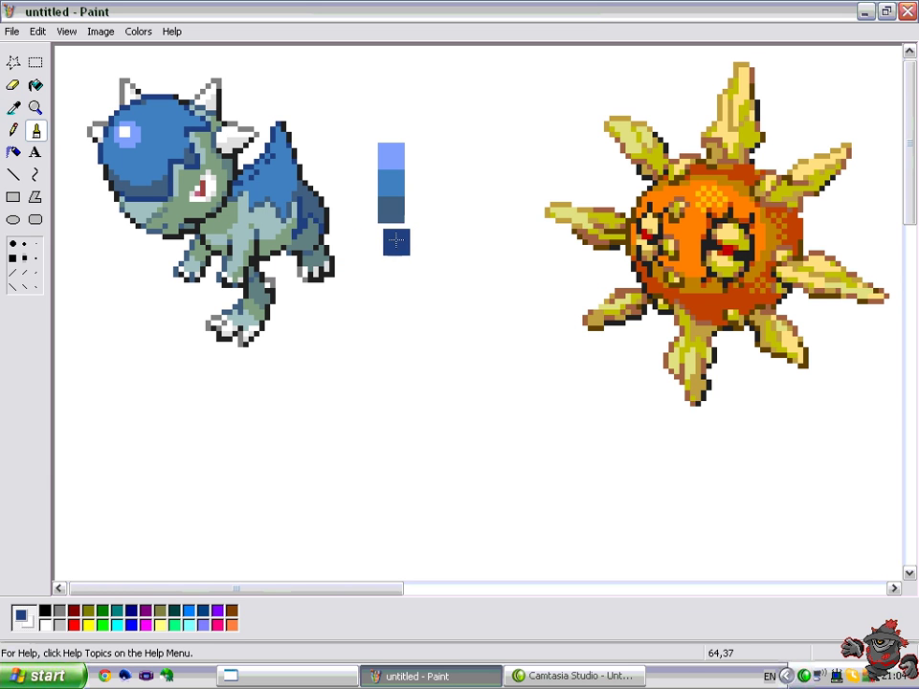
click(390, 235)
click(15, 108)
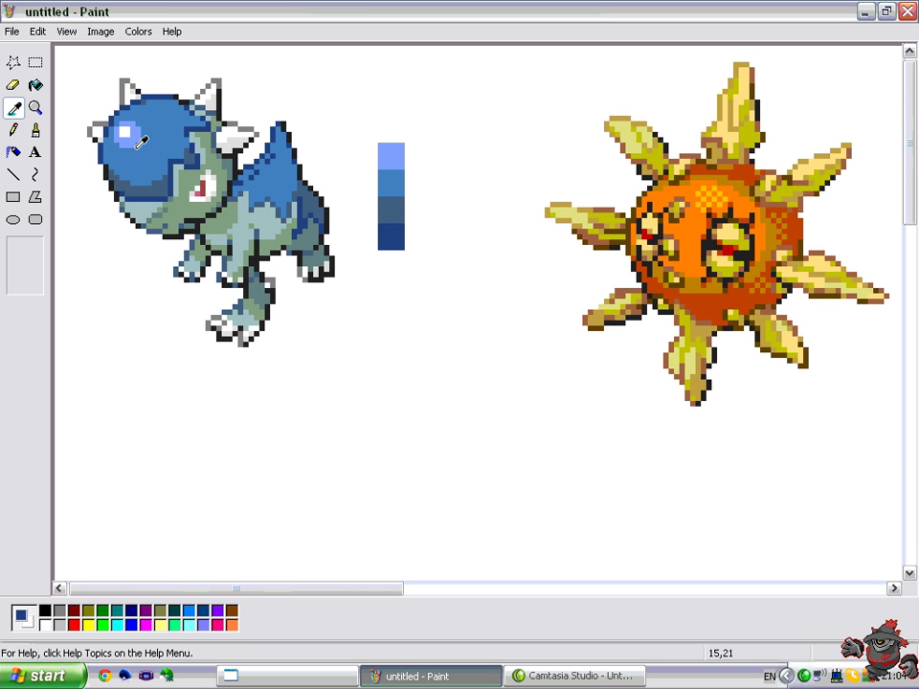
click(177, 172)
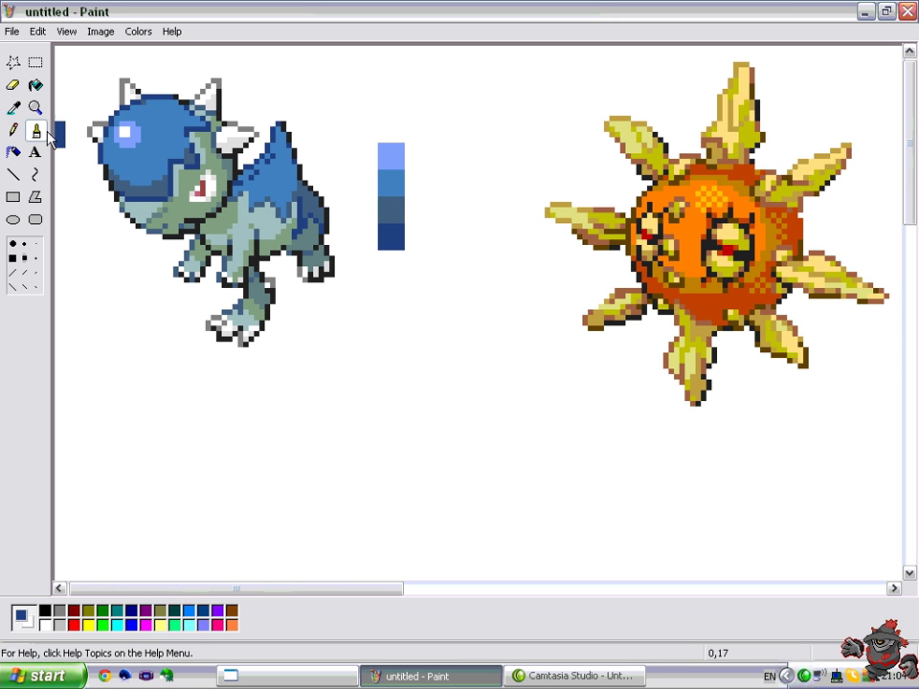
click(15, 112)
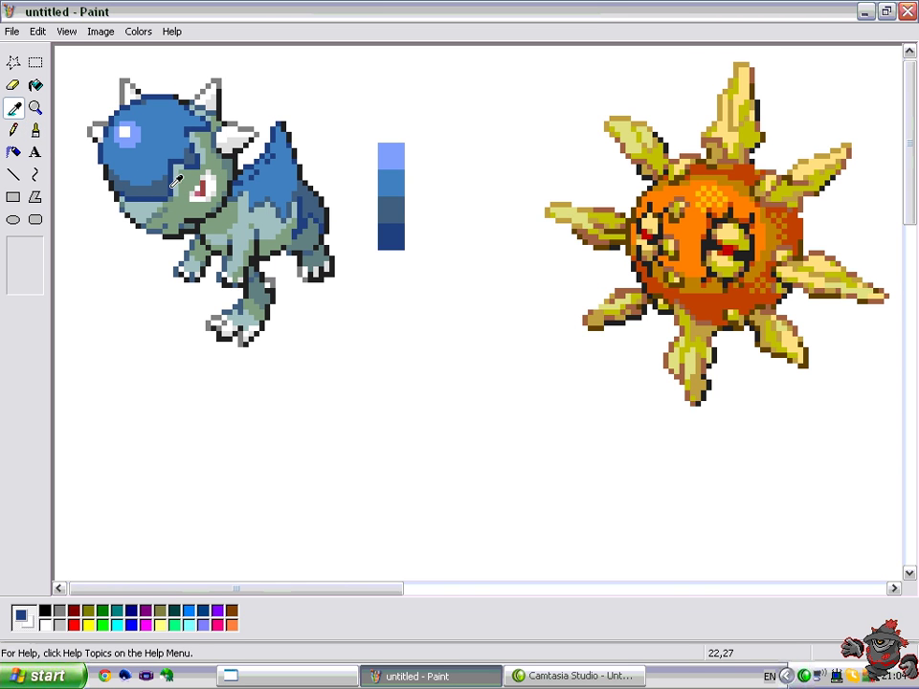
click(103, 172)
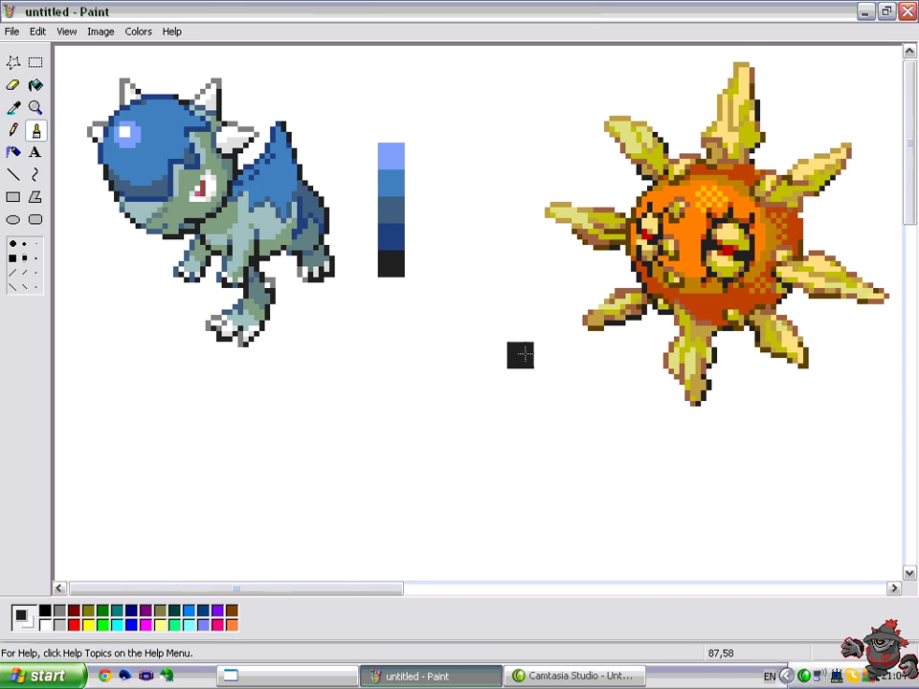
Sample the yellow-orange from Solrock's forehead and paint a swatch of it diagonally above the light-blue one.
click(13, 107)
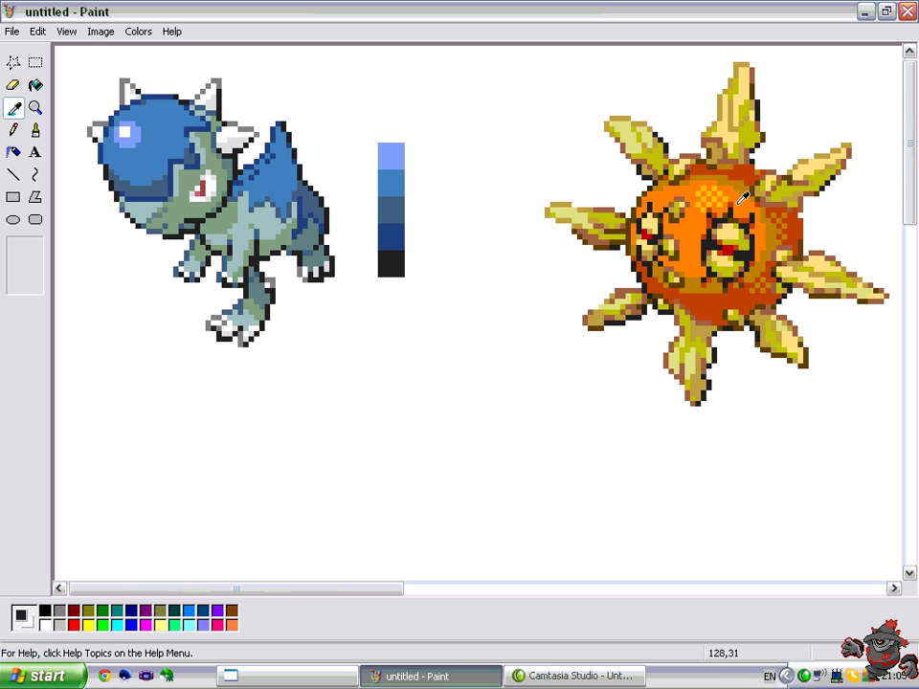
click(713, 187)
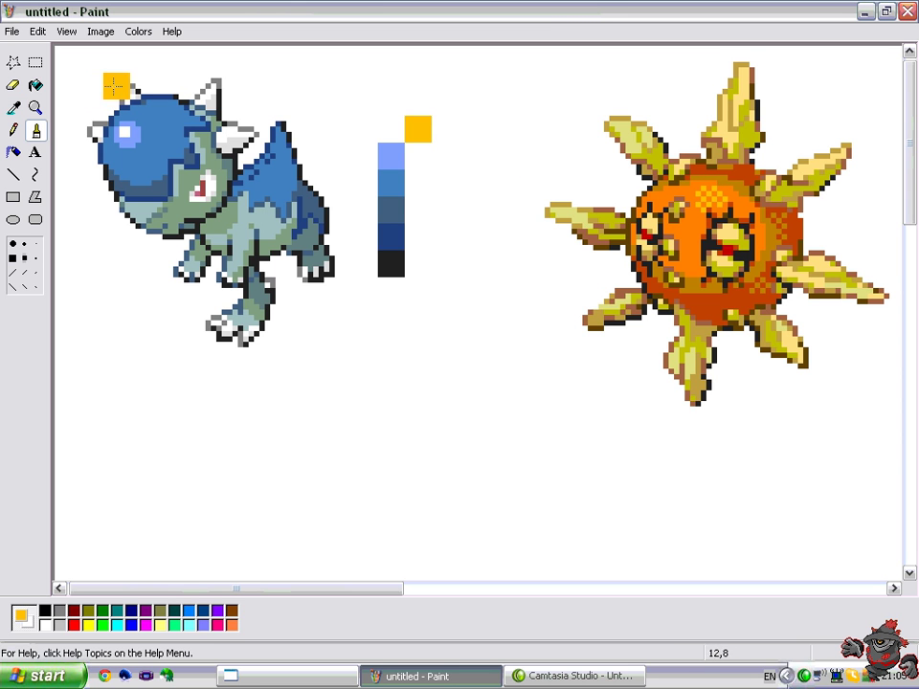
click(35, 107)
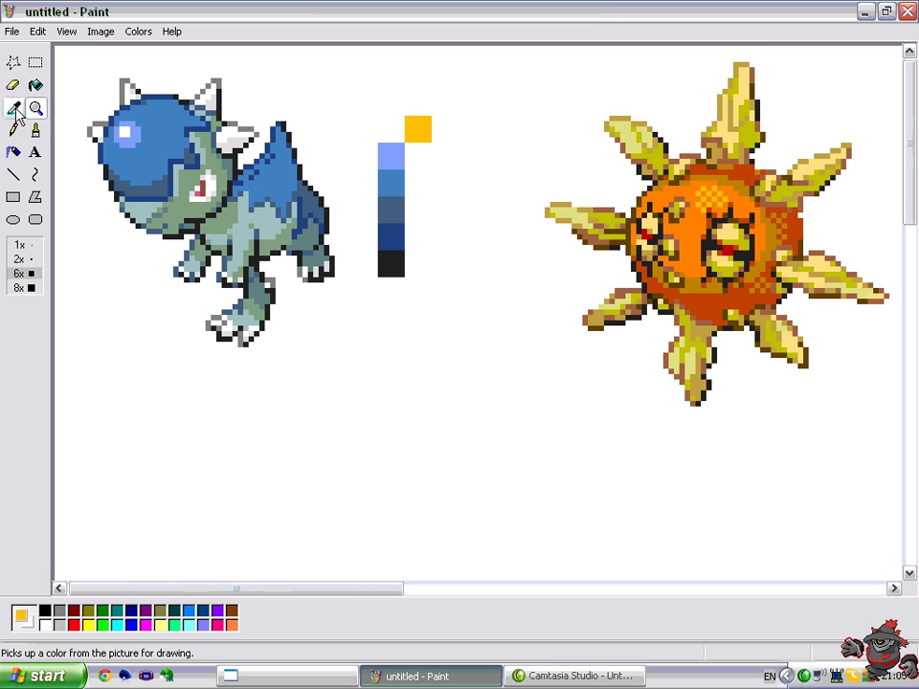
Sample the orange and the ochre from Solrock's body and paint swatches of them directly below the yellow-orange one.
click(13, 107)
click(690, 231)
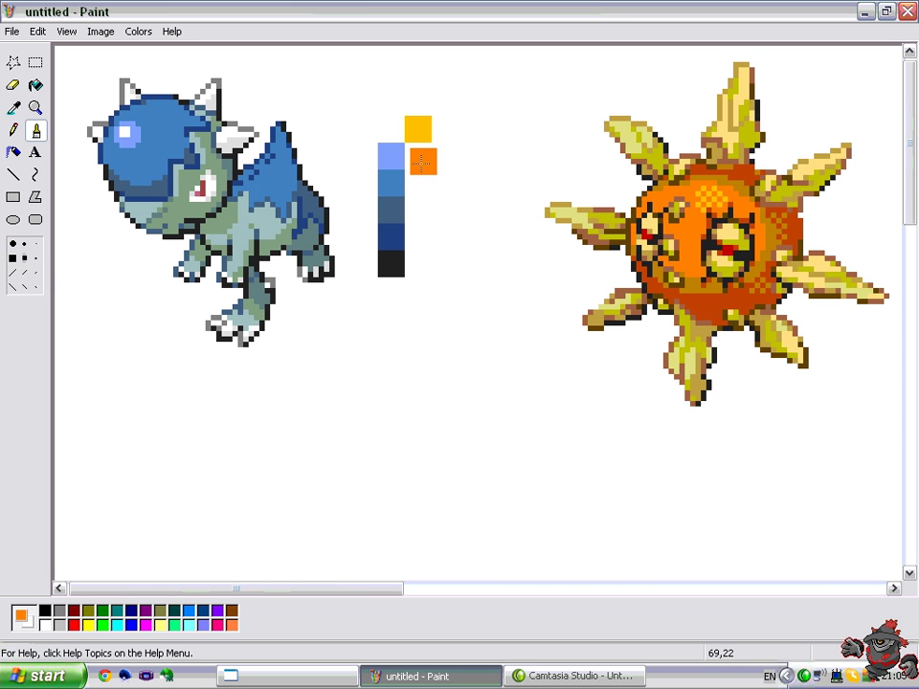
click(13, 107)
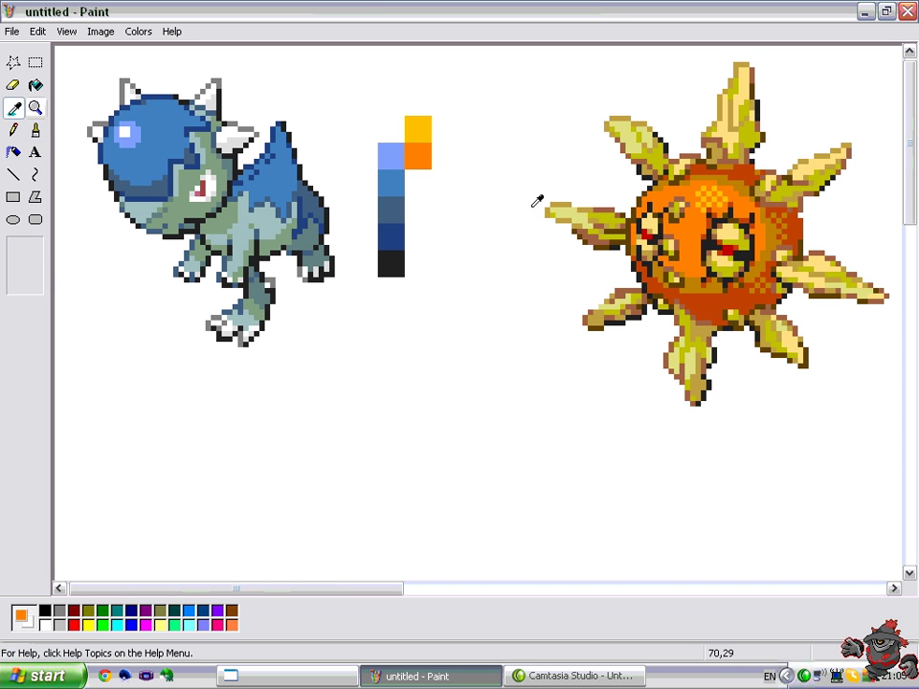
click(778, 231)
click(418, 182)
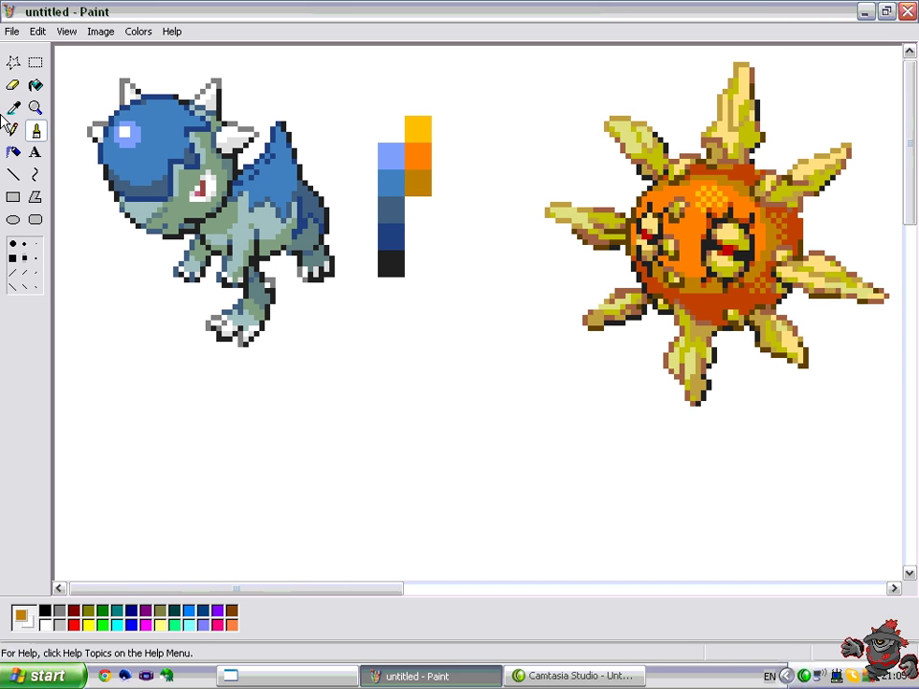
Sample the rust red from Solrock's body edge and paint it beside both the grey-blue and the dark-blue swatches.
click(13, 107)
click(797, 231)
click(419, 208)
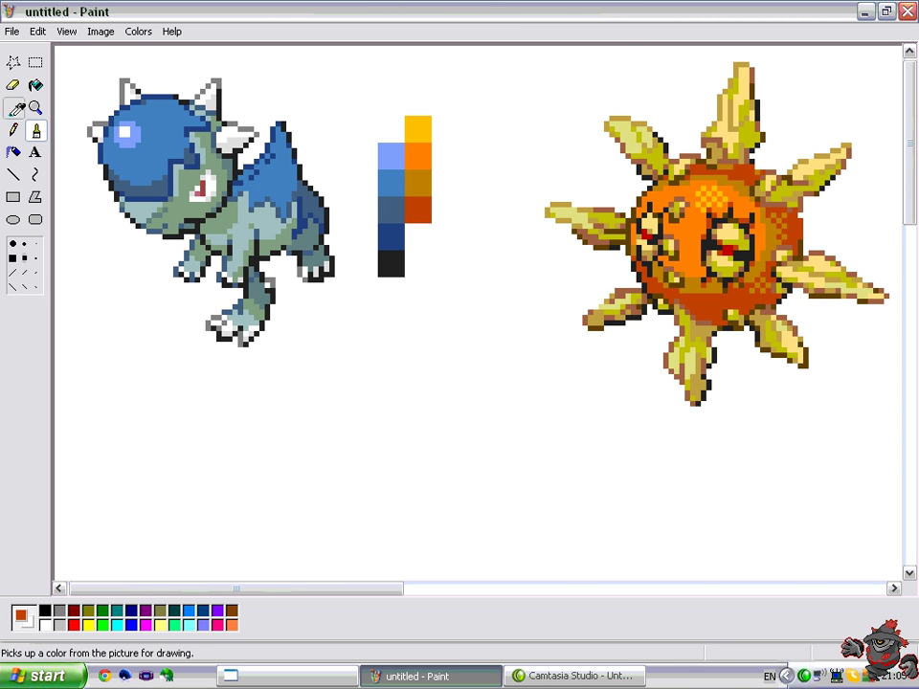
click(14, 109)
click(804, 228)
click(418, 236)
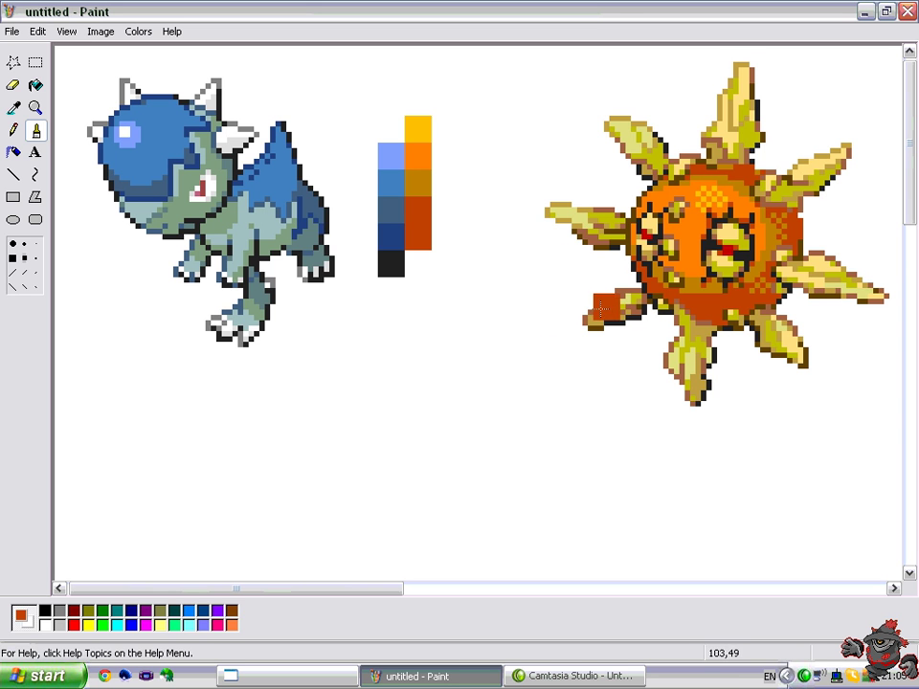
Sample the near-black from the outline of Solrock's lowest ray and paint it beside Cranidos's near-black swatch.
click(14, 110)
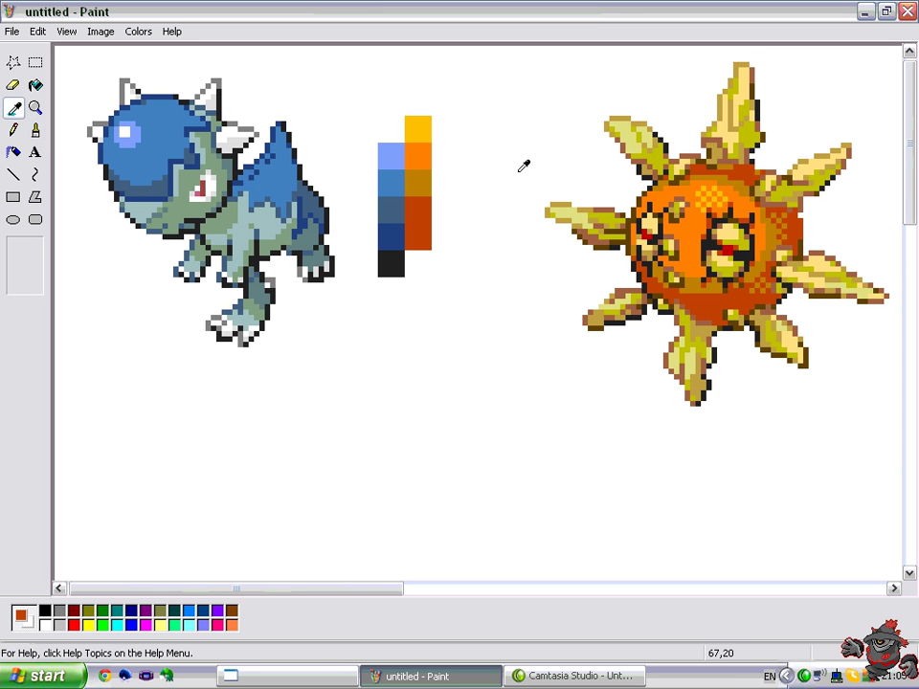
click(715, 352)
click(419, 264)
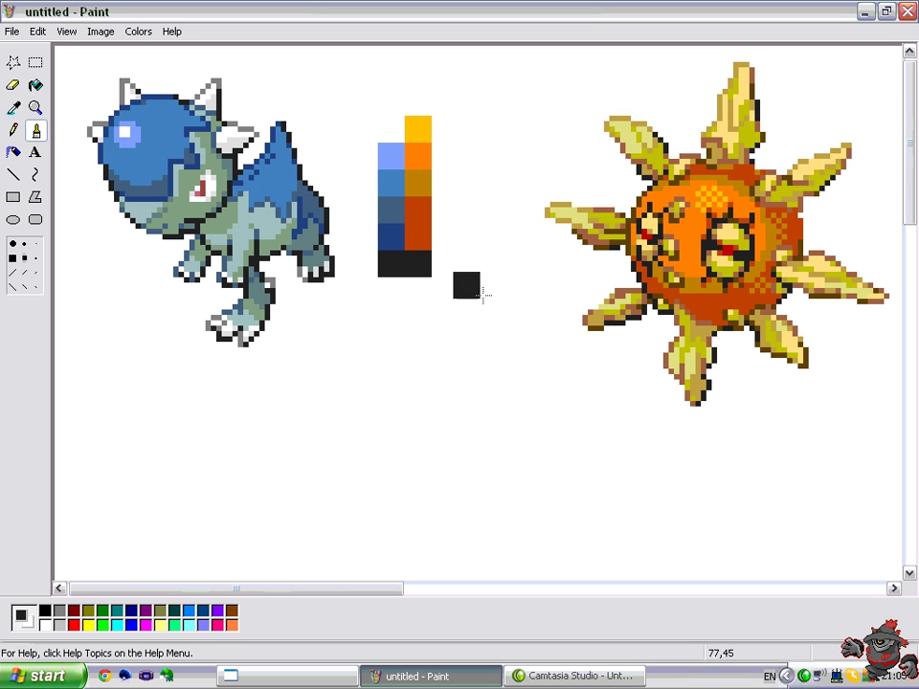
Sample the pale grey-teal from Cranidos's jaw and start a separate swatch column with it, apart from the first palette.
click(14, 110)
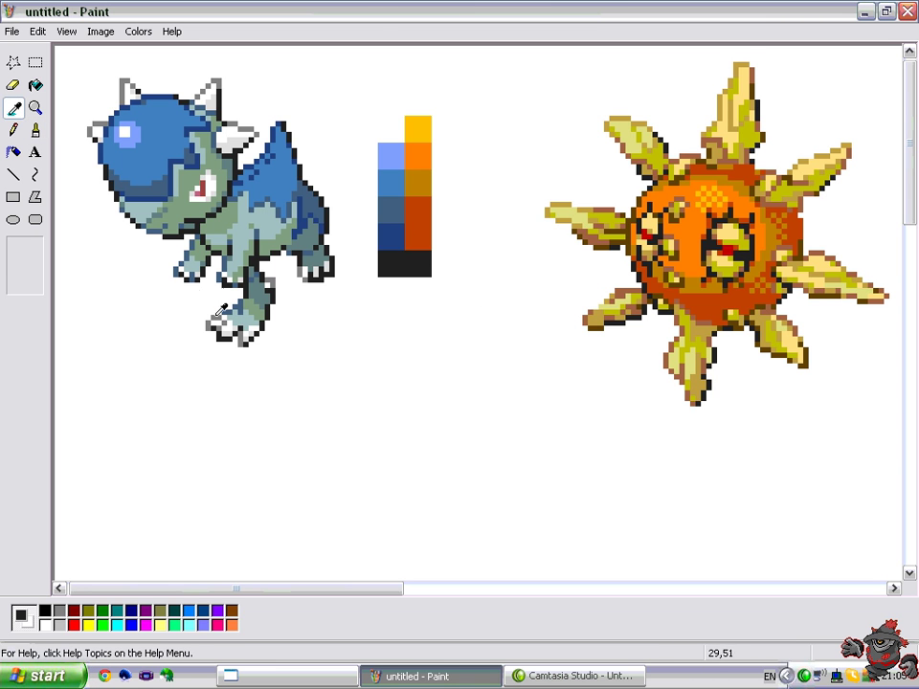
click(149, 206)
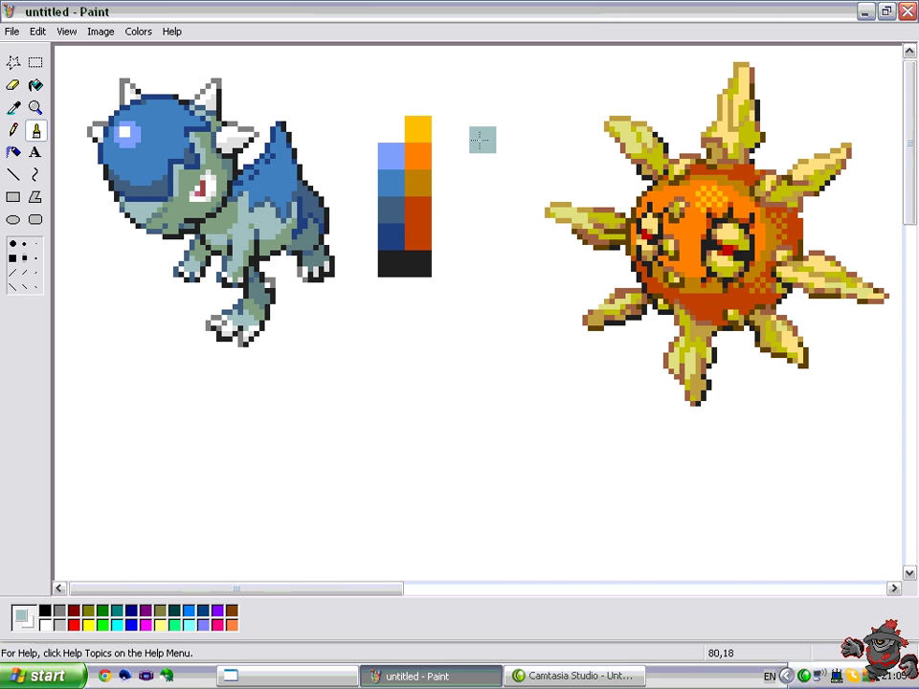
click(466, 140)
key(ctrl+z)
Extend the new column downward with the grey-green, dark teal and slate blue sampled from Cranidos's leg and its outline.
click(14, 109)
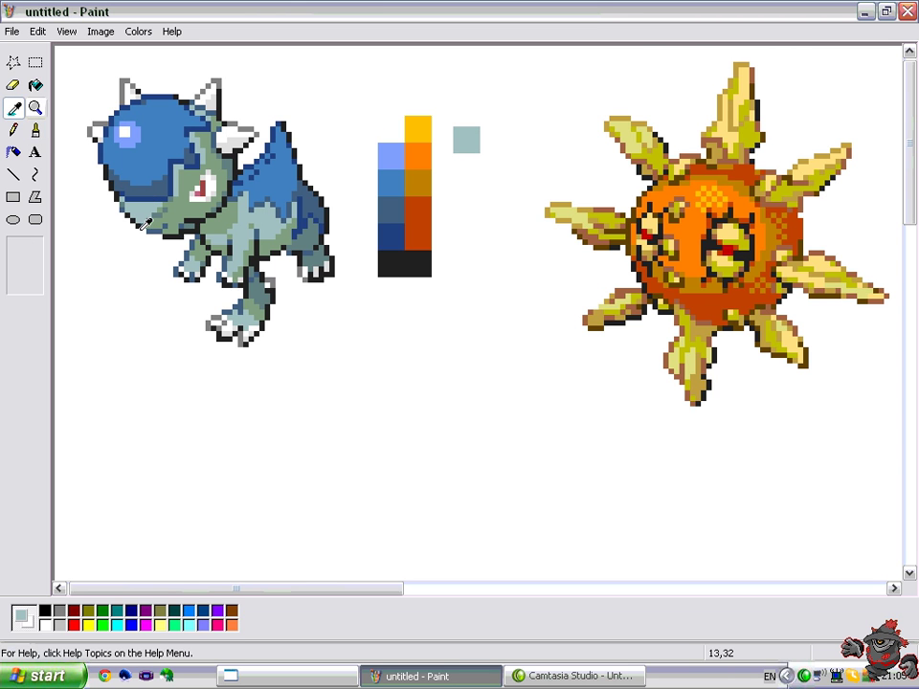
click(265, 309)
click(13, 109)
click(265, 290)
click(467, 192)
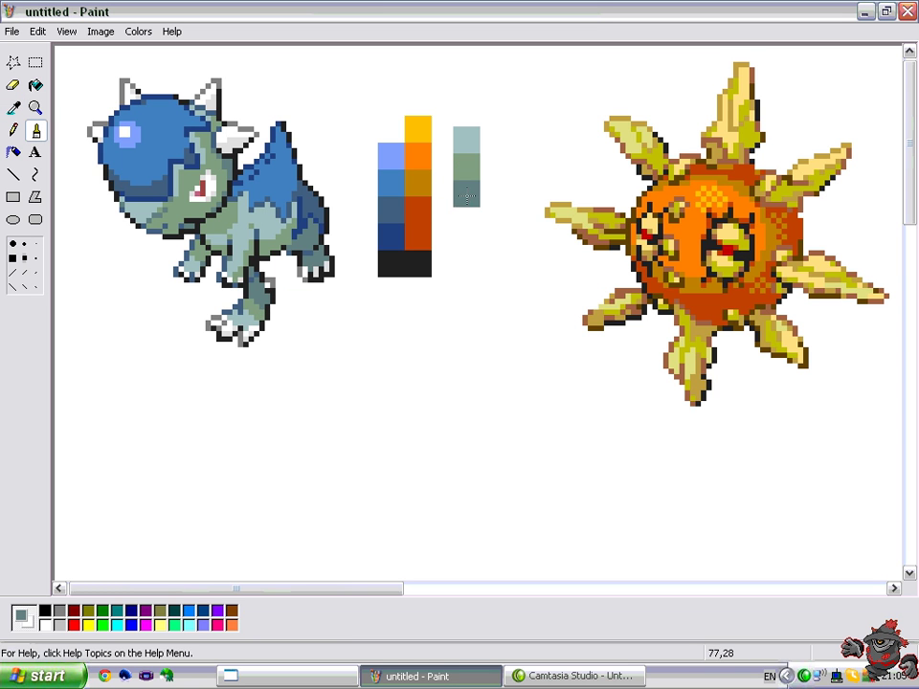
click(11, 109)
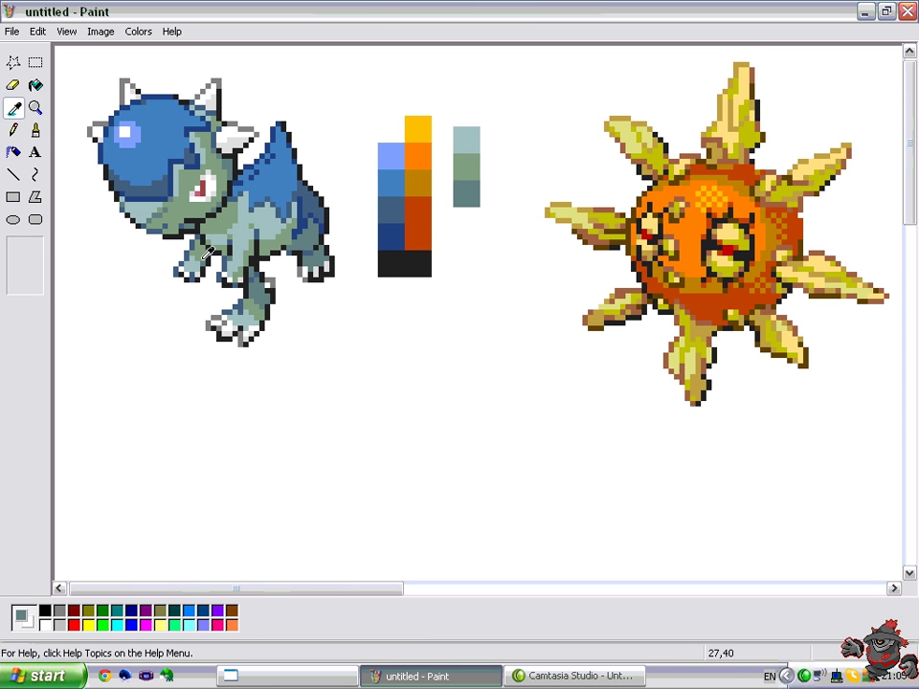
click(259, 275)
click(471, 220)
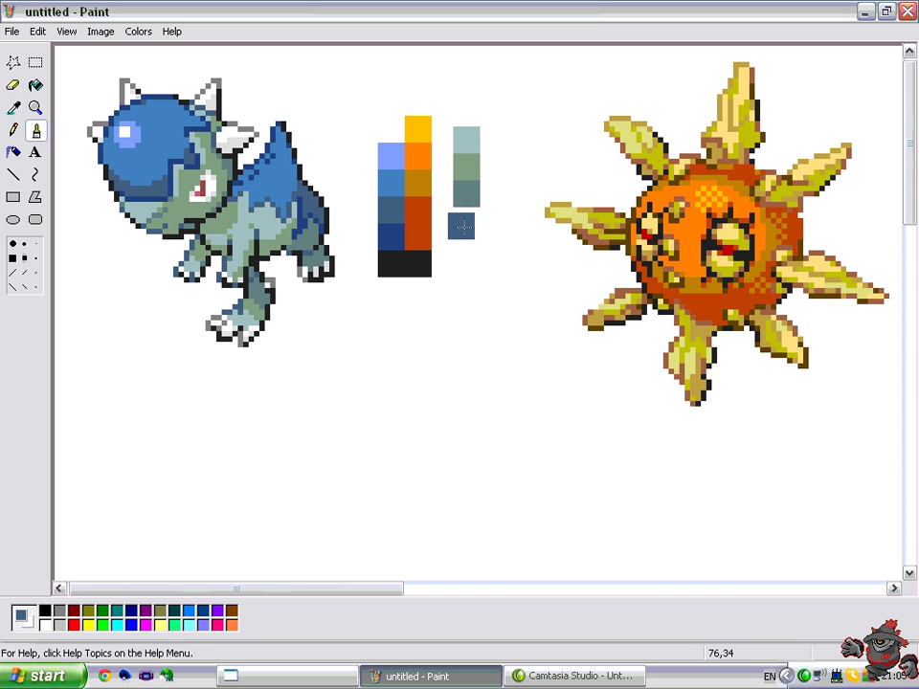
Sample the pale yellow and olive-yellow from Solrock's ray and paint them beside the pale grey-teal and grey-green swatches.
click(13, 109)
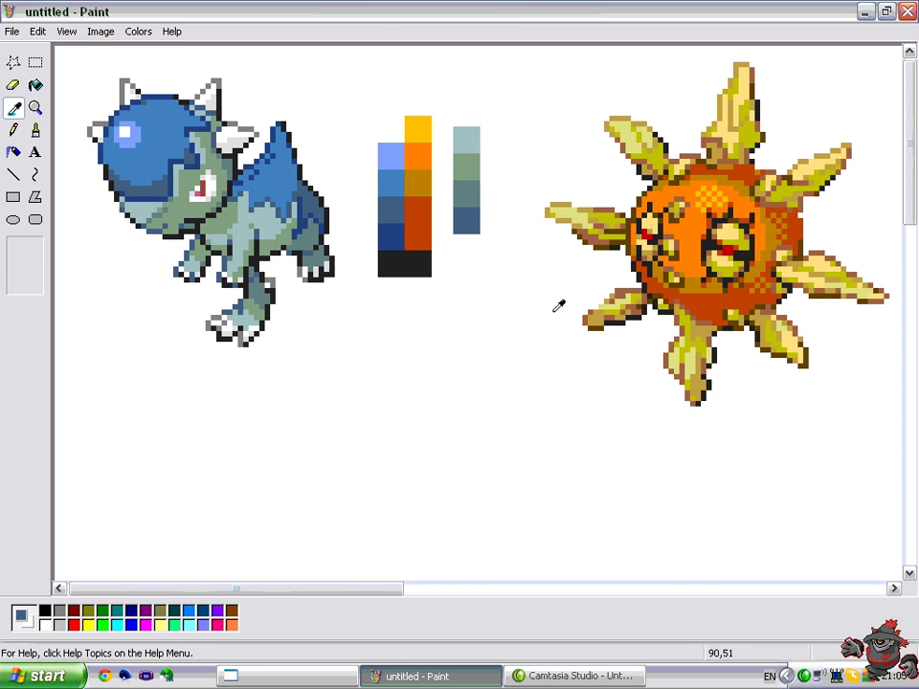
click(635, 135)
click(497, 140)
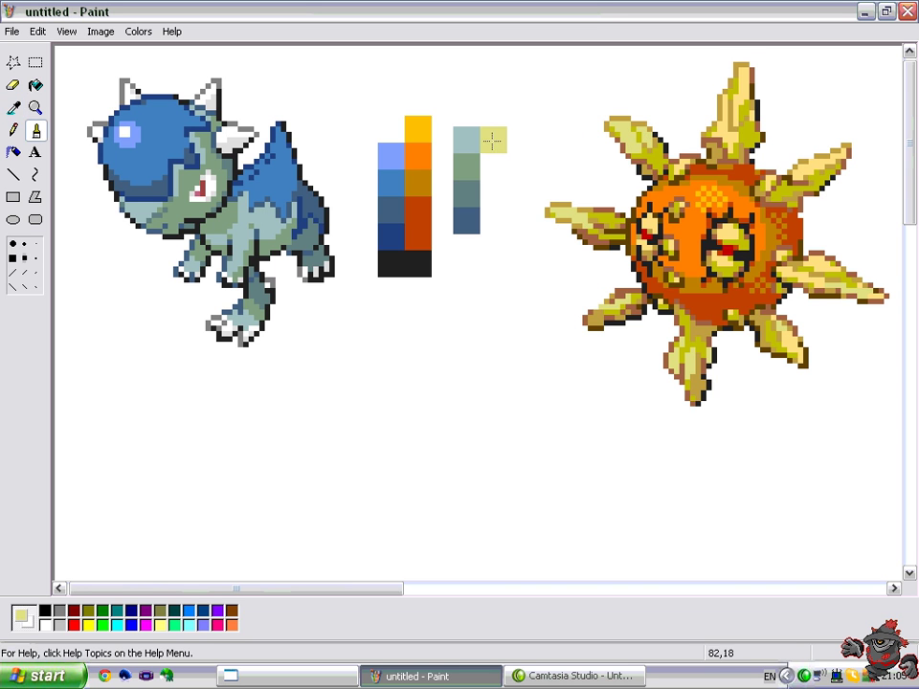
click(17, 107)
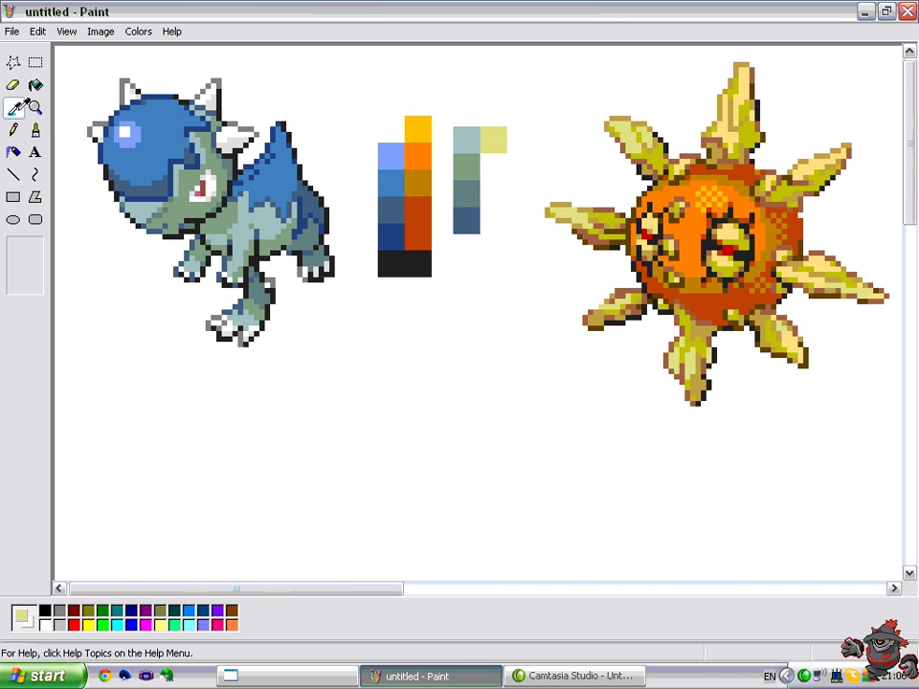
click(657, 152)
click(494, 166)
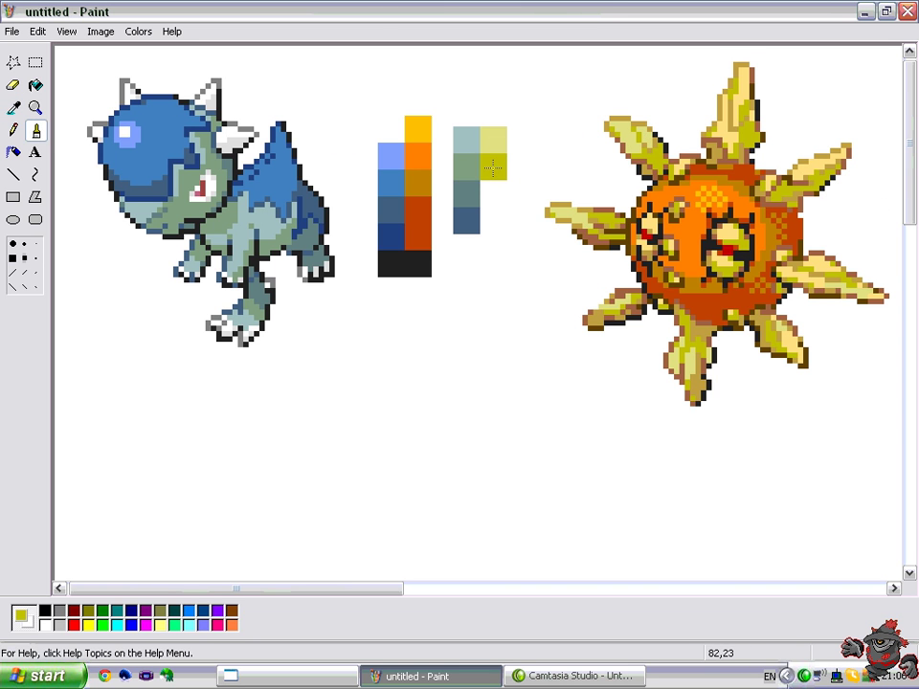
Sample the tan and reddish brown from the ray's edges and paint them beside the dark teal and slate-blue swatches.
click(13, 107)
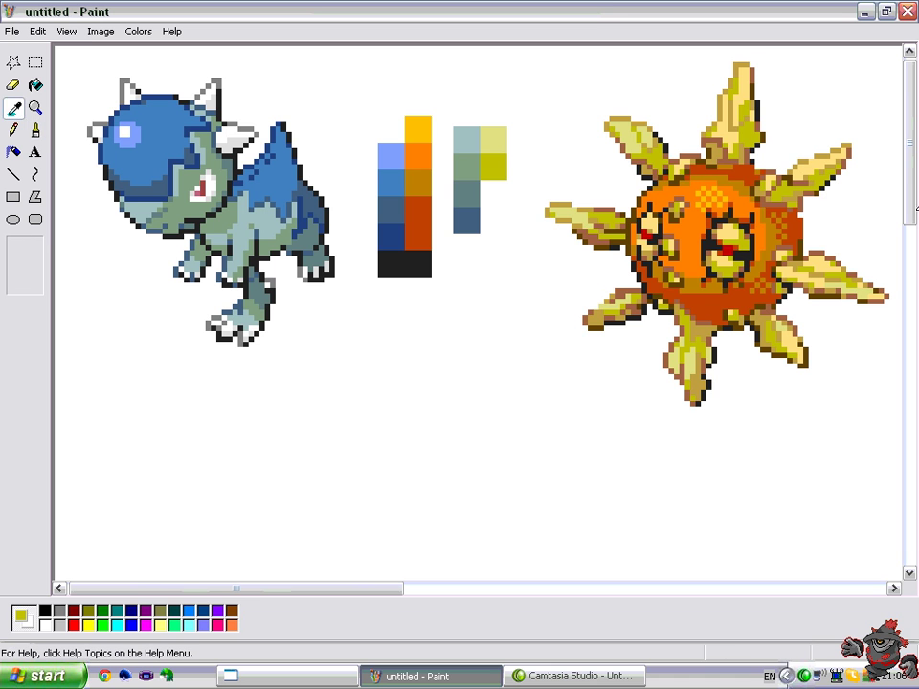
click(651, 167)
click(504, 195)
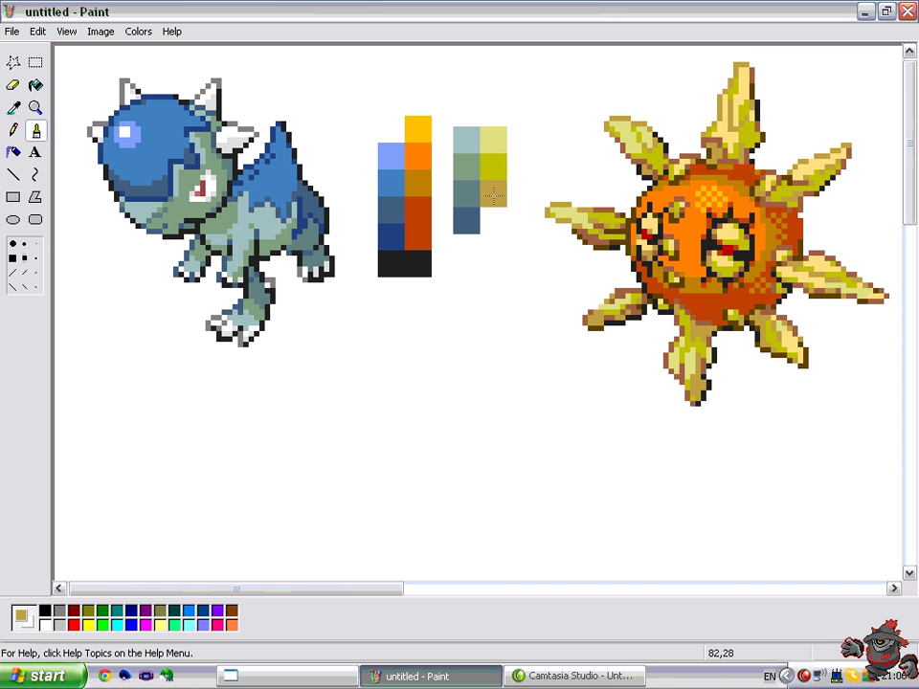
click(13, 107)
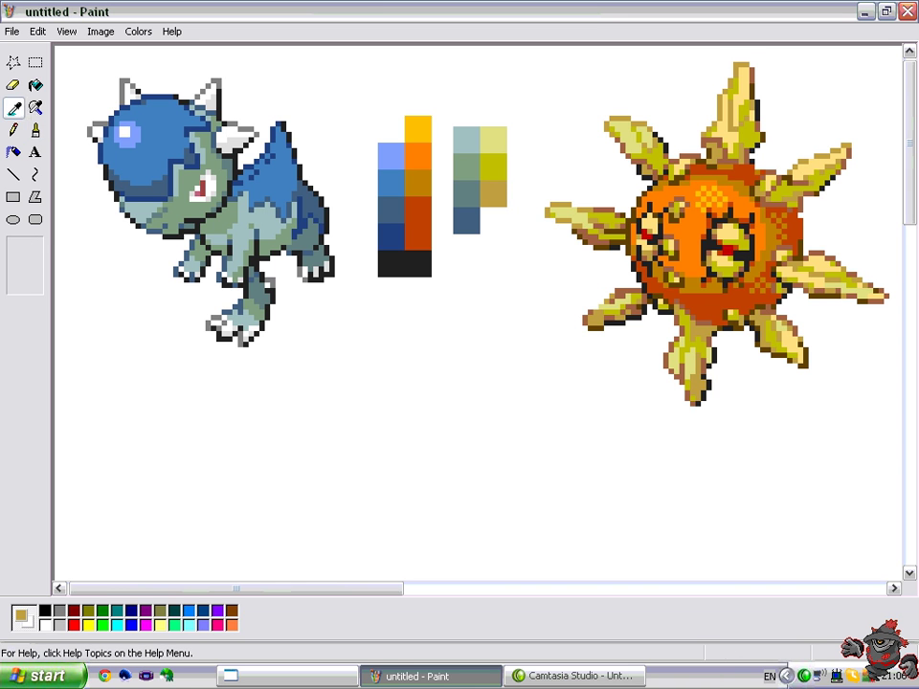
click(650, 155)
click(503, 220)
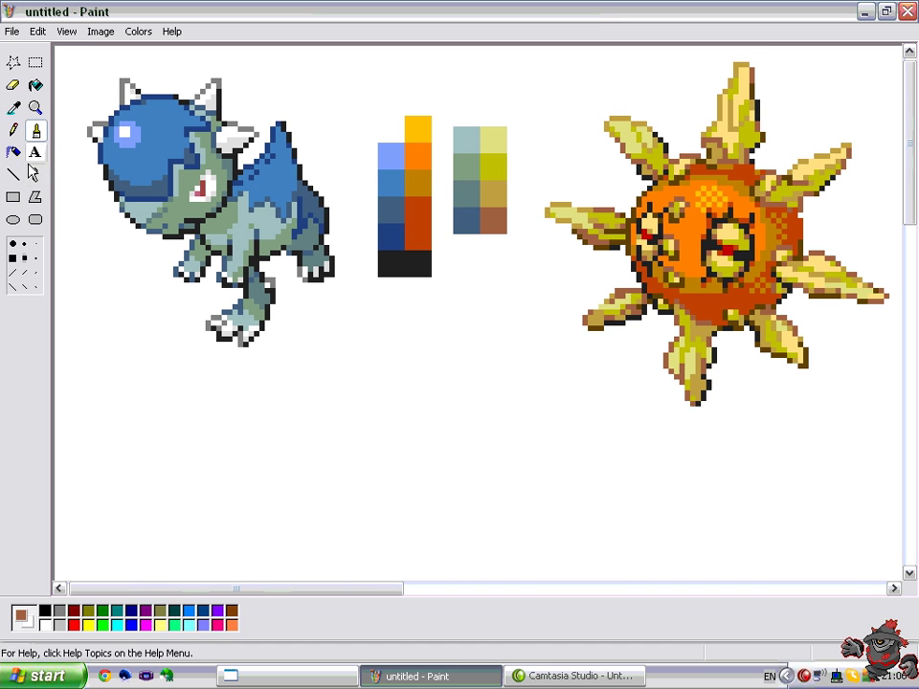
click(12, 130)
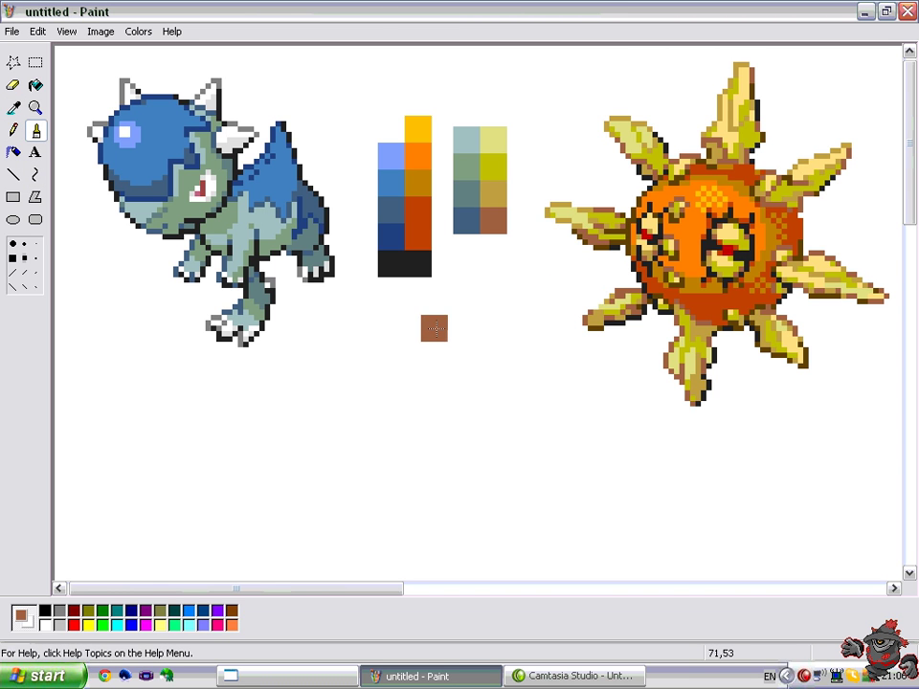
click(13, 105)
click(12, 85)
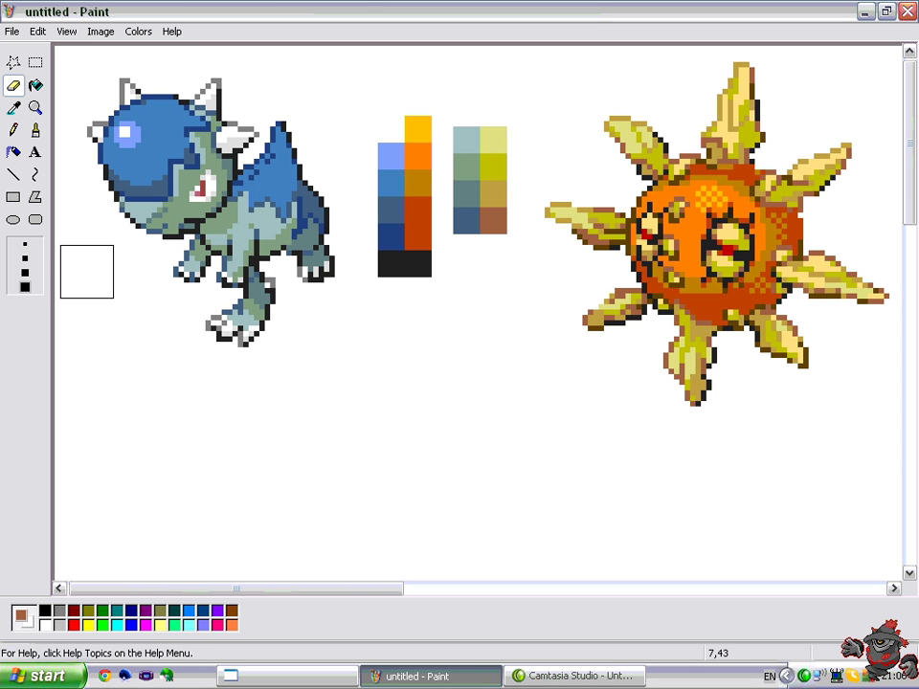
click(14, 109)
click(13, 85)
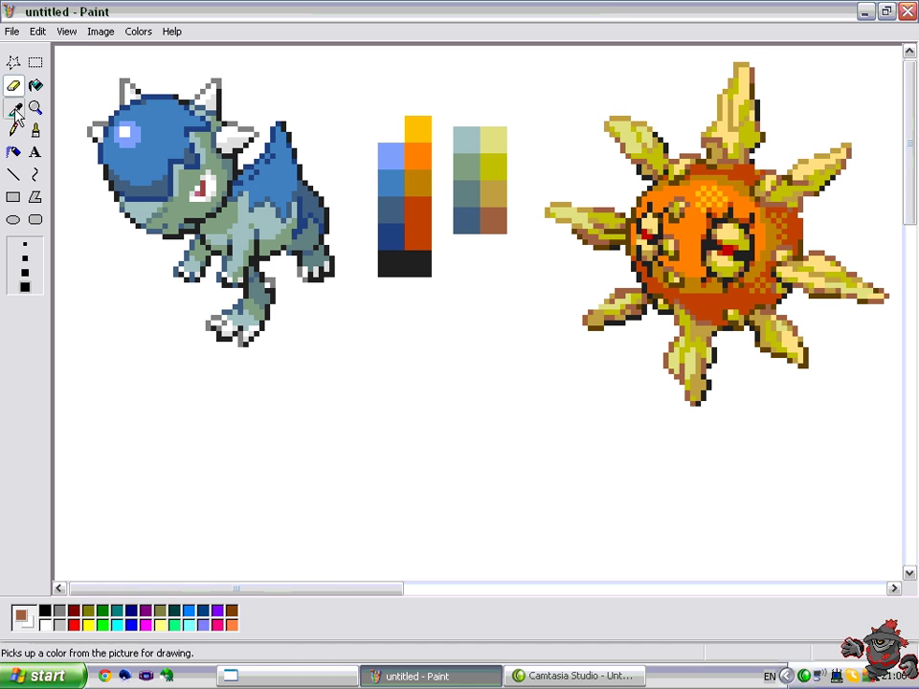
click(15, 108)
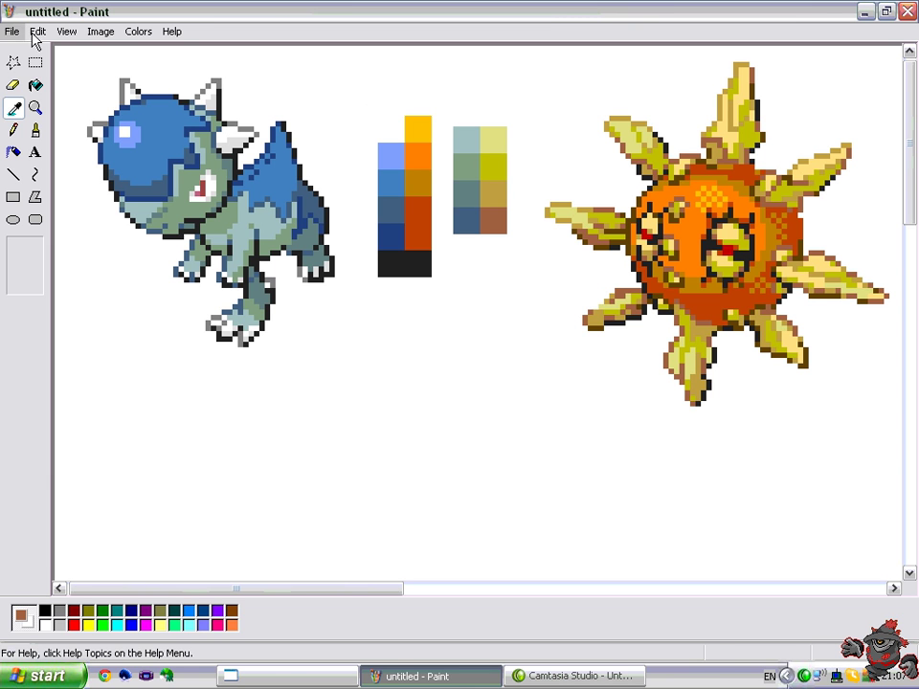
Select the whole Cranidos sprite and place a copy of it in the empty area below the swatch palettes.
click(36, 63)
drag(355, 365, 69, 65)
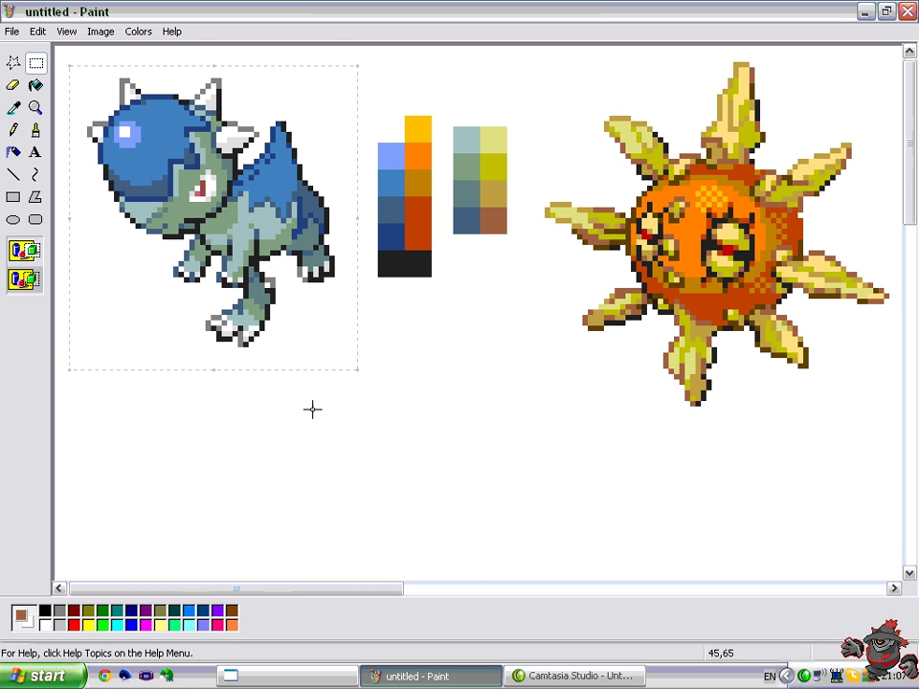
drag(235, 338, 303, 311)
drag(213, 209, 465, 457)
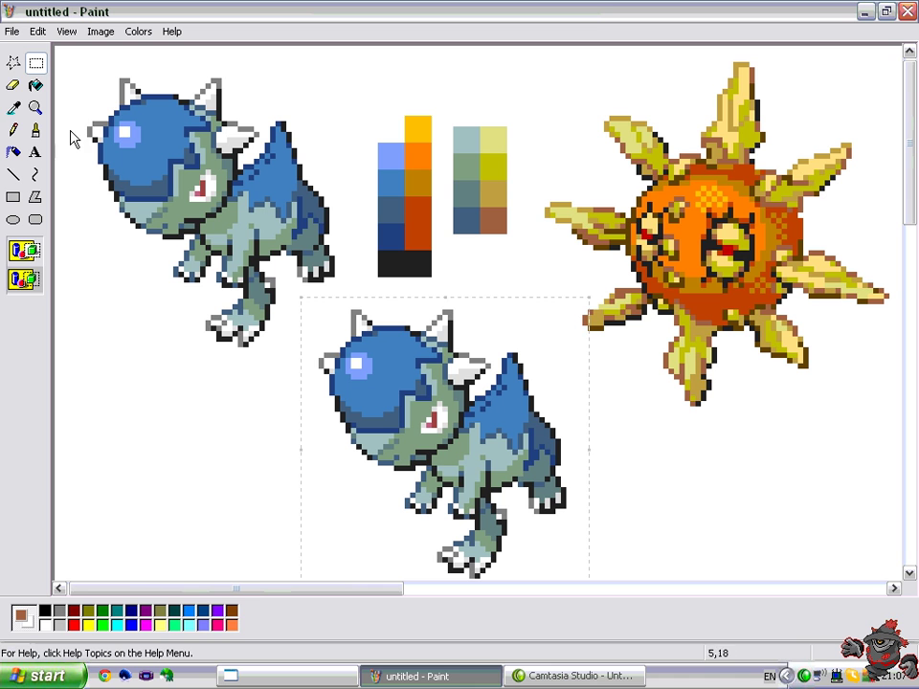
Sample the yellow-orange swatch as the background colour and the blank canvas white as the foreground colour.
click(12, 84)
click(14, 107)
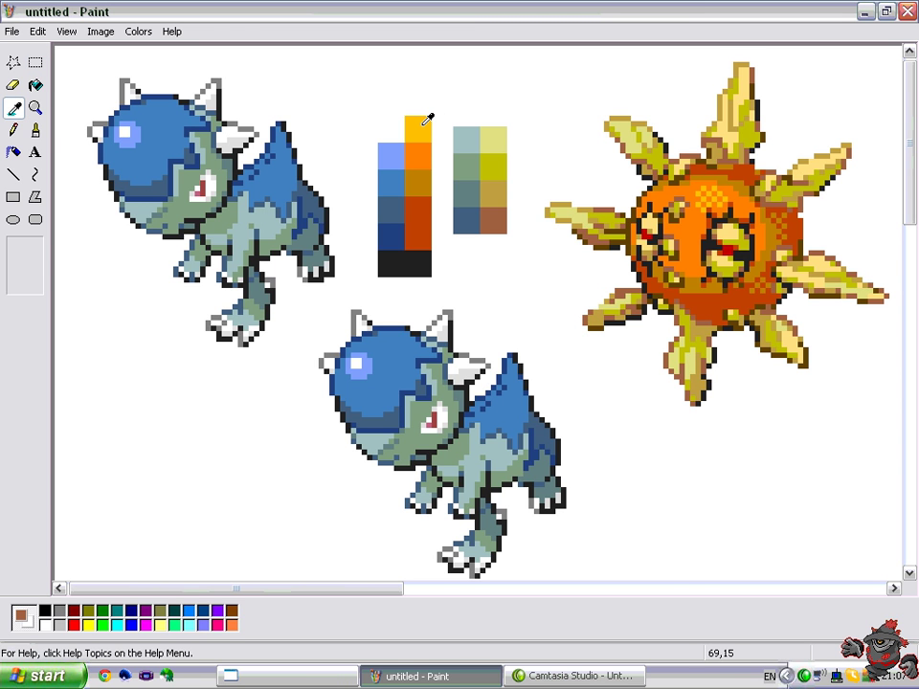
right_click(427, 119)
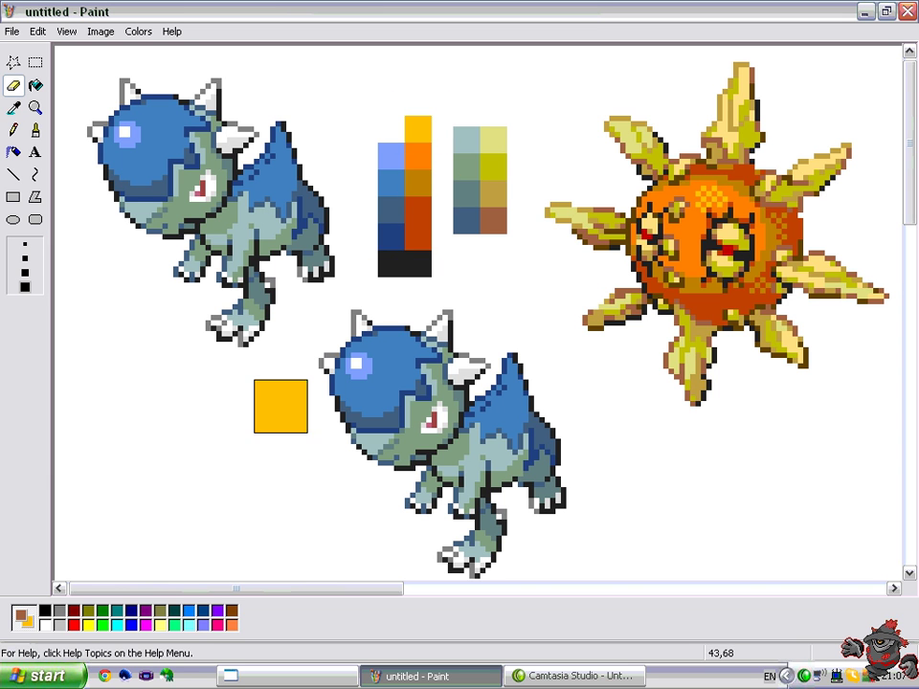
click(13, 107)
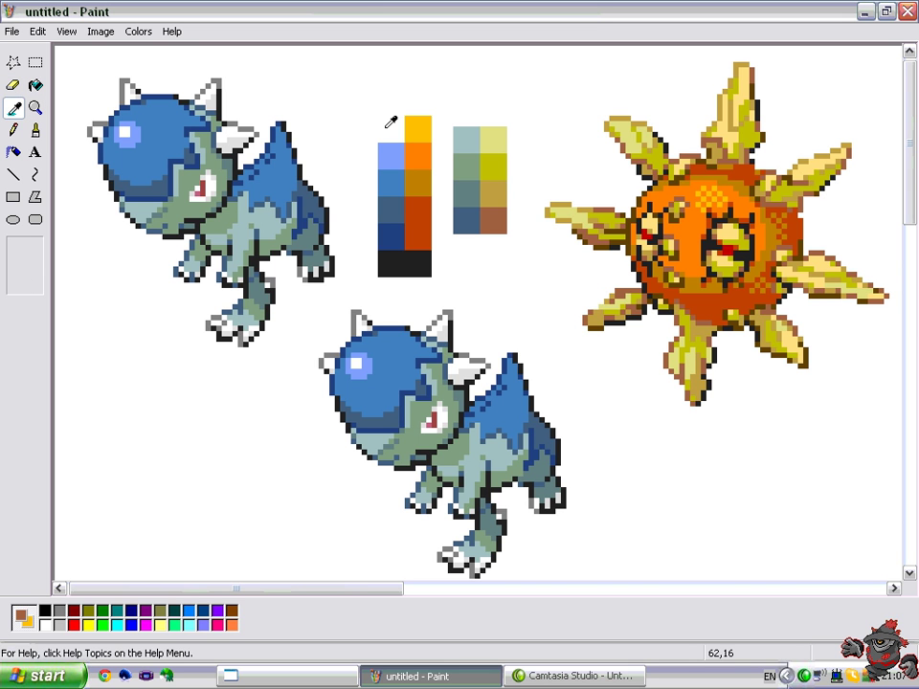
click(390, 122)
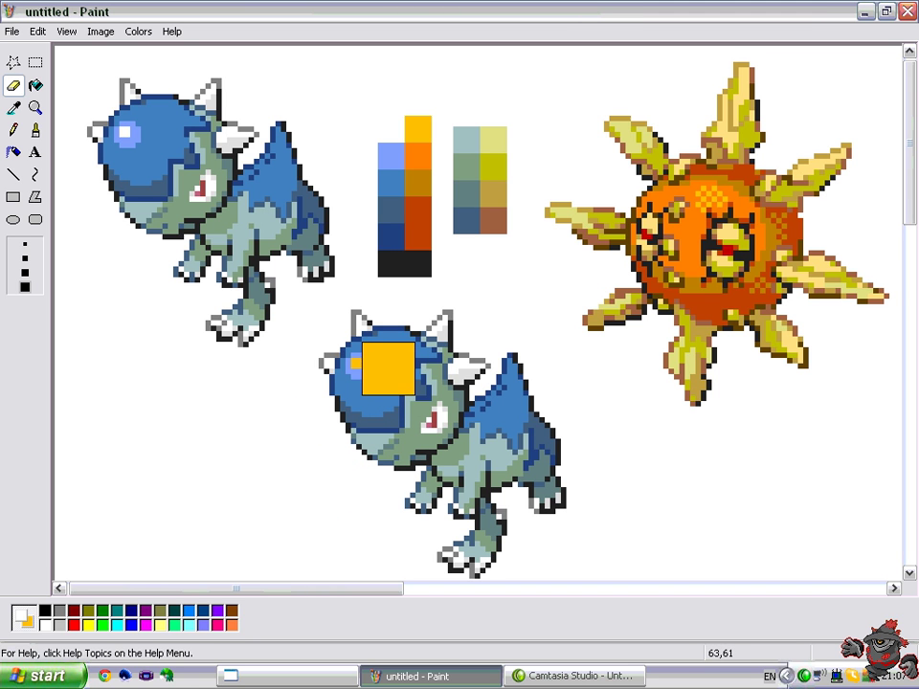
Replace the white on and around the copied Cranidos with yellow-orange using the Eraser as a colour replacer.
mouse_move(378, 373)
mouse_down()
mouse_move(357, 396)
mouse_move(312, 417)
mouse_move(243, 432)
mouse_up()
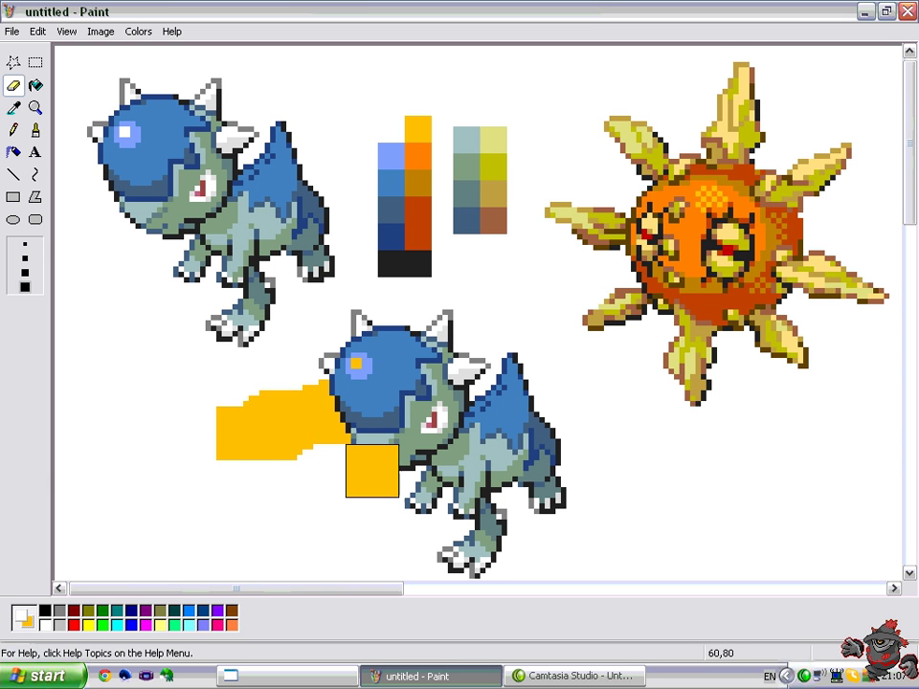
key(ctrl+z)
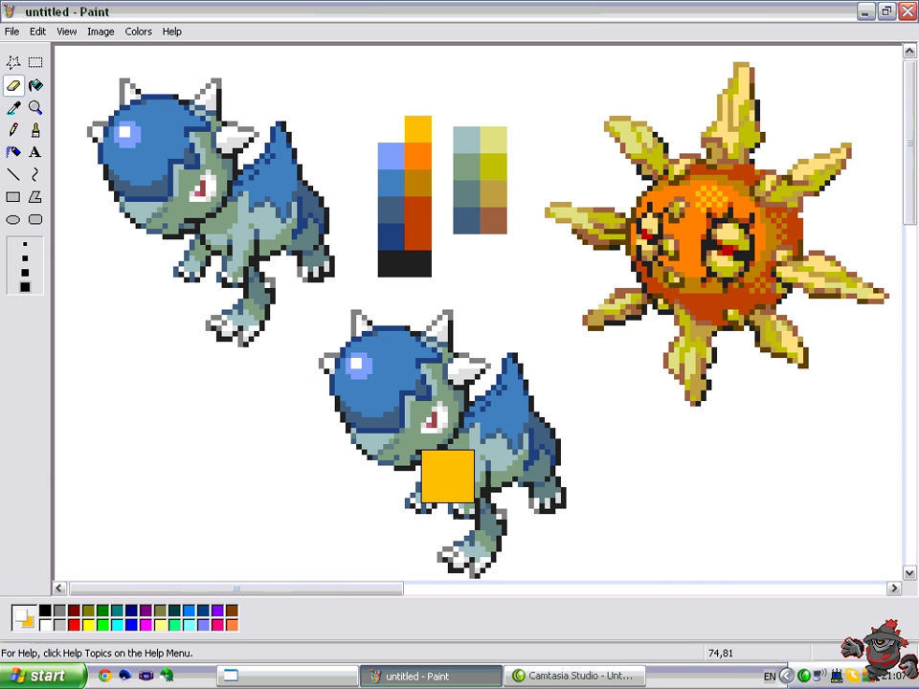
mouse_move(372, 379)
mouse_down()
mouse_move(351, 438)
mouse_move(346, 369)
mouse_move(421, 384)
mouse_move(372, 336)
mouse_move(453, 353)
mouse_move(442, 341)
mouse_move(465, 375)
mouse_move(398, 487)
mouse_move(442, 508)
mouse_move(457, 545)
mouse_move(492, 535)
mouse_move(490, 519)
mouse_move(544, 503)
mouse_move(522, 482)
mouse_move(533, 443)
mouse_move(508, 390)
mouse_move(473, 513)
mouse_move(431, 556)
mouse_move(444, 445)
mouse_up()
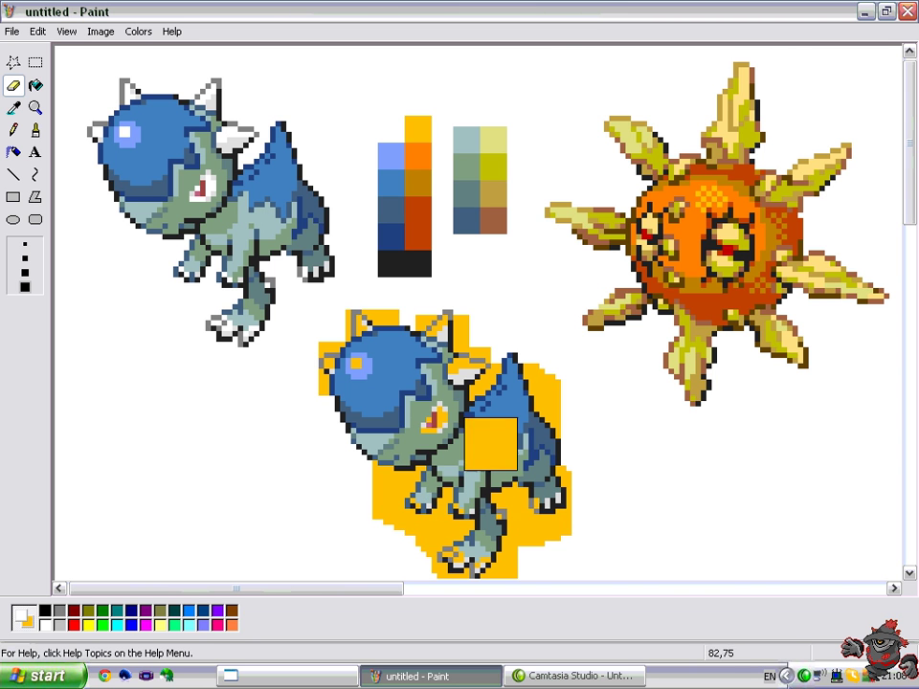
drag(343, 421, 382, 465)
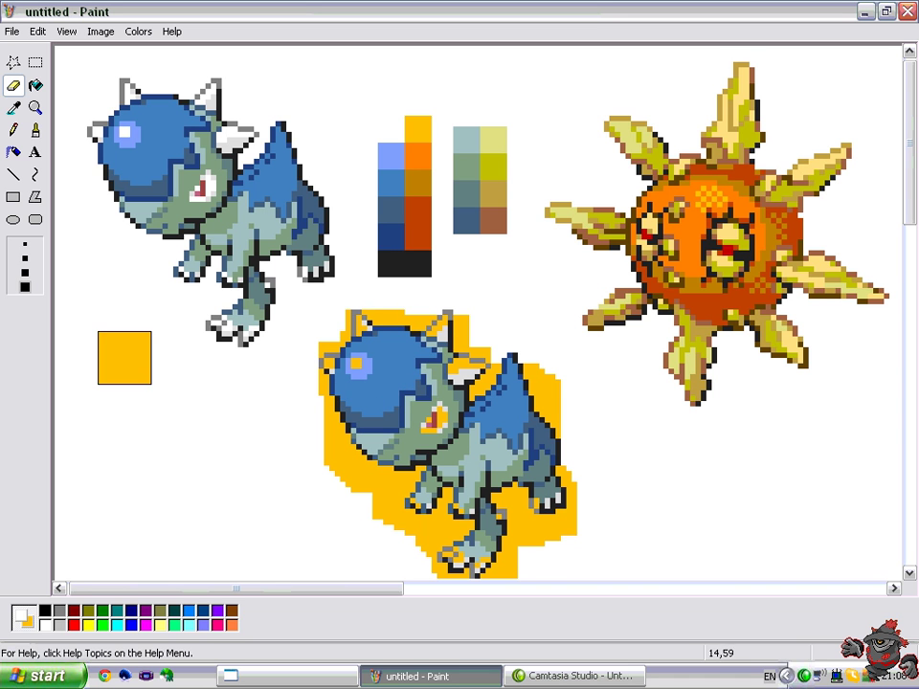
Replace the periwinkle highlight on the copied Cranidos's head with orange, using the paired swatches and the Eraser as colour replacer.
click(13, 108)
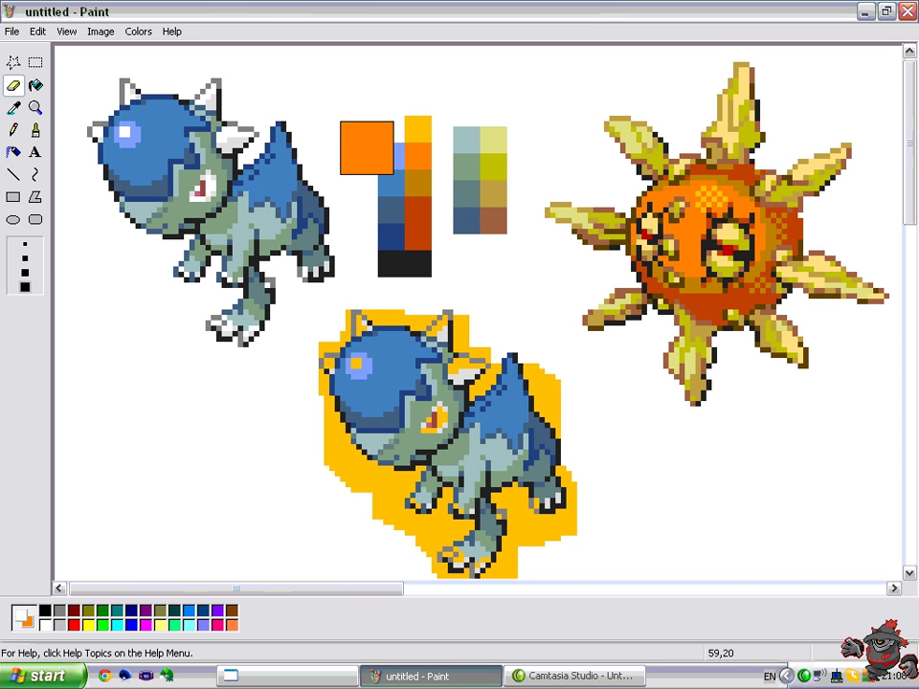
click(399, 153)
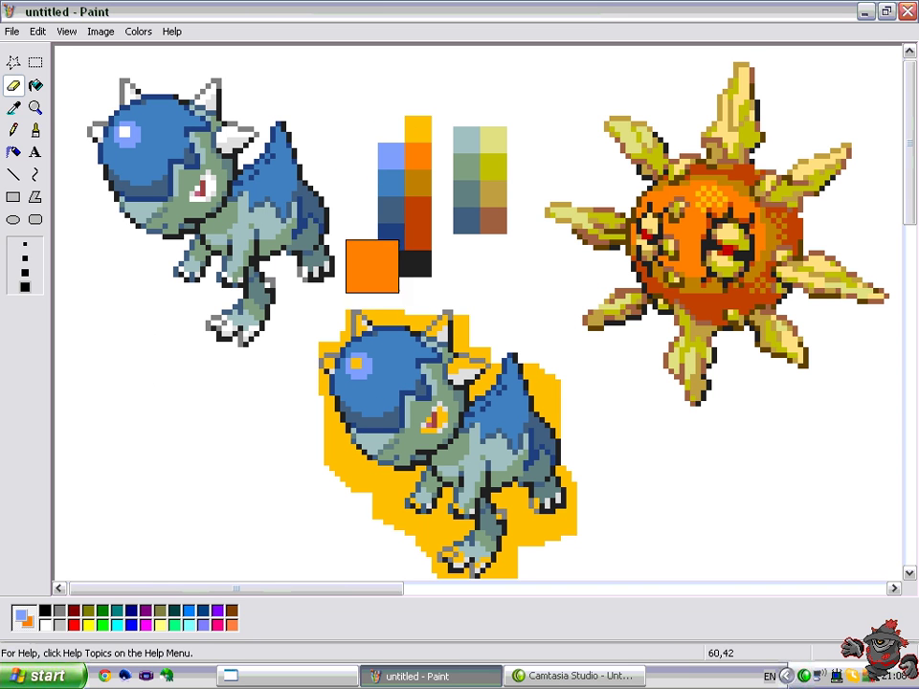
right_click(359, 382)
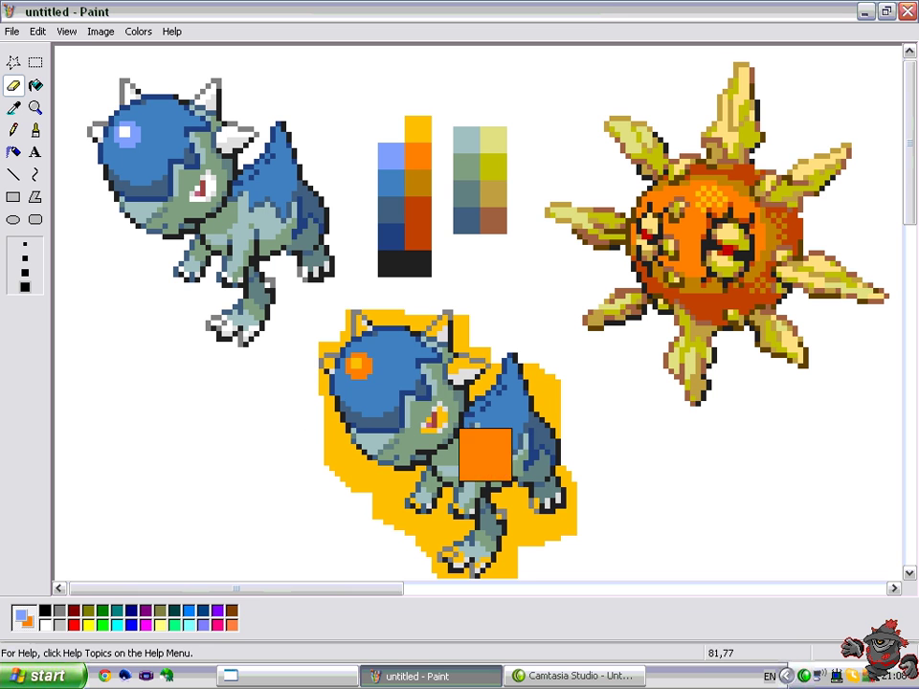
Replace the medium blue on the copy's head and back with the golden-brown swatch colour using the Eraser.
click(12, 108)
click(419, 178)
click(13, 107)
right_click(412, 184)
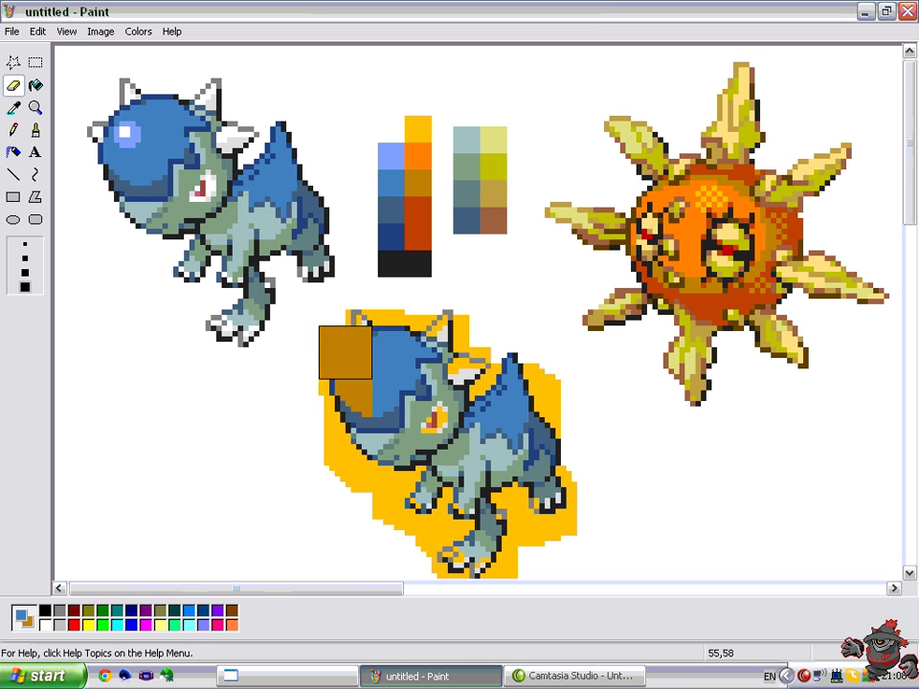
mouse_move(398, 381)
mouse_down()
mouse_move(405, 371)
mouse_move(474, 438)
mouse_move(511, 371)
mouse_move(442, 487)
mouse_up()
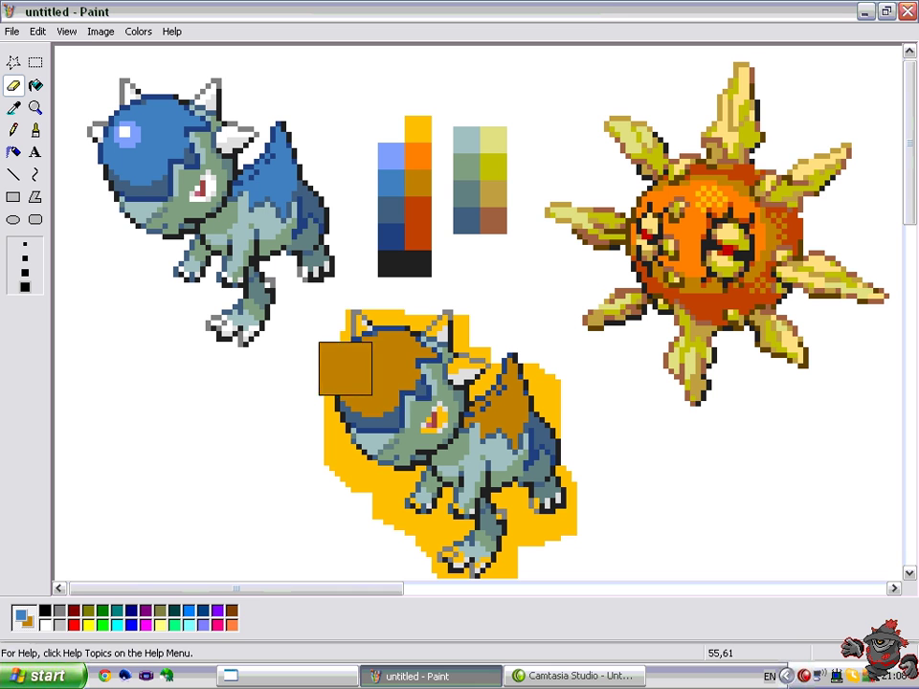
Replace the slate-blue shading on the copy's head, back and tail area with the red-orange swatch colour.
click(14, 108)
click(12, 85)
click(15, 108)
right_click(407, 203)
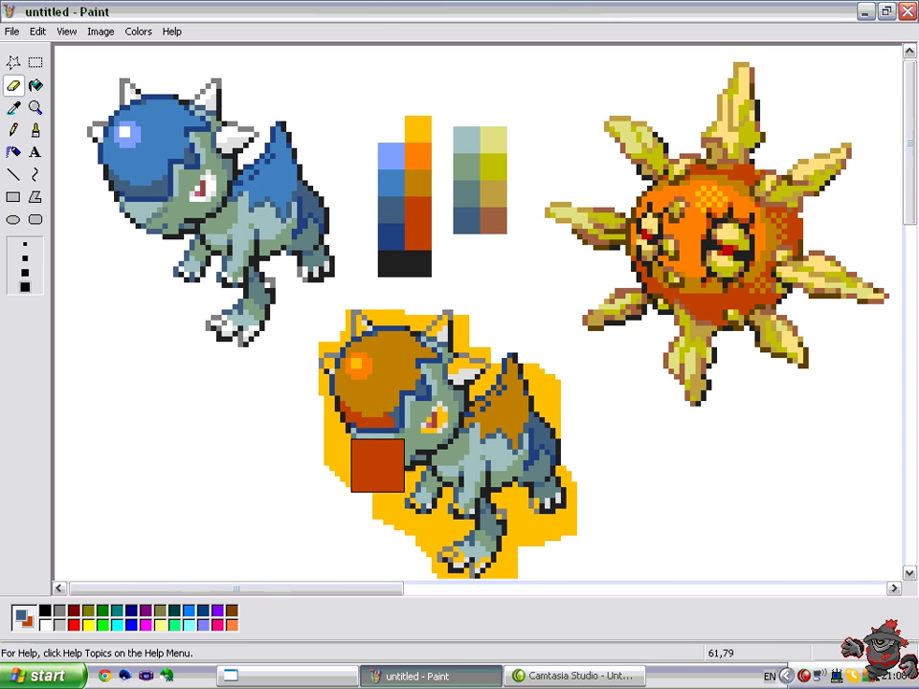
mouse_move(405, 418)
mouse_down()
mouse_move(448, 401)
mouse_move(524, 439)
mouse_move(533, 428)
mouse_move(539, 475)
mouse_move(539, 423)
mouse_move(464, 422)
mouse_up()
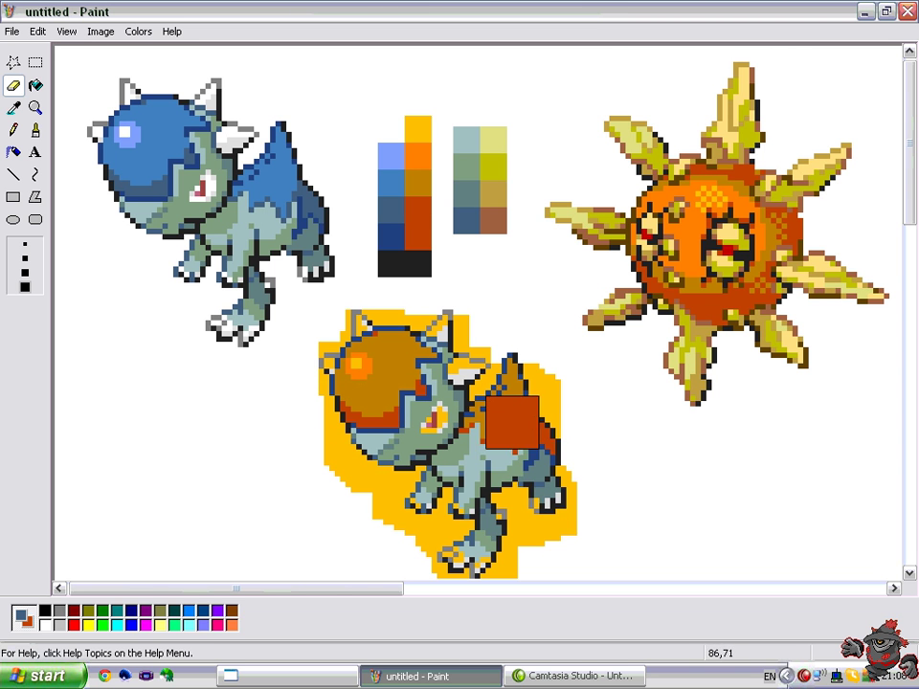
Replace the dark navy outlines and shading on the copy's head and back with the red-orange swatch colour.
click(13, 108)
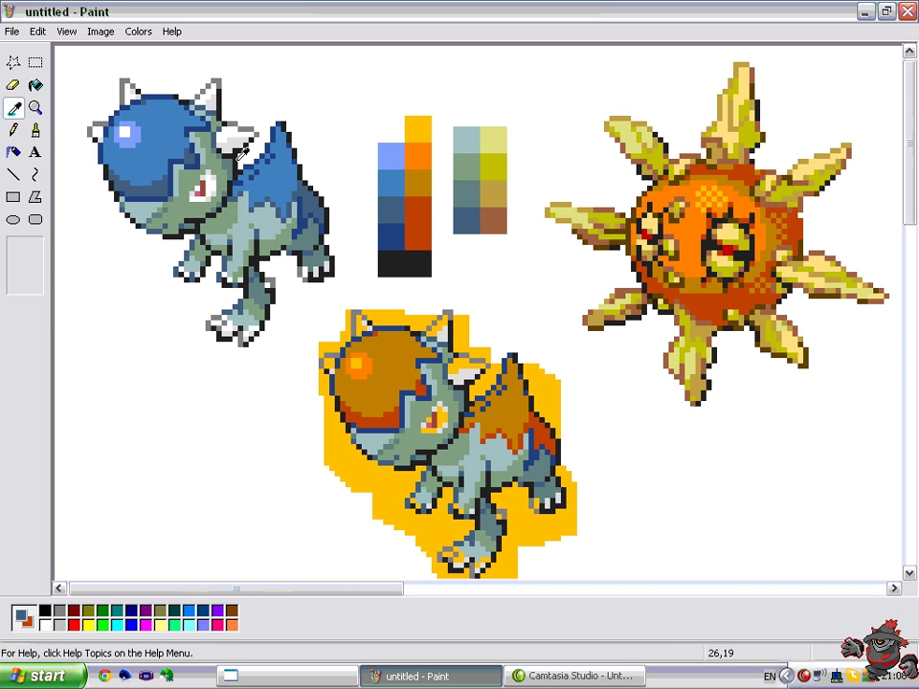
click(421, 230)
click(13, 108)
click(391, 232)
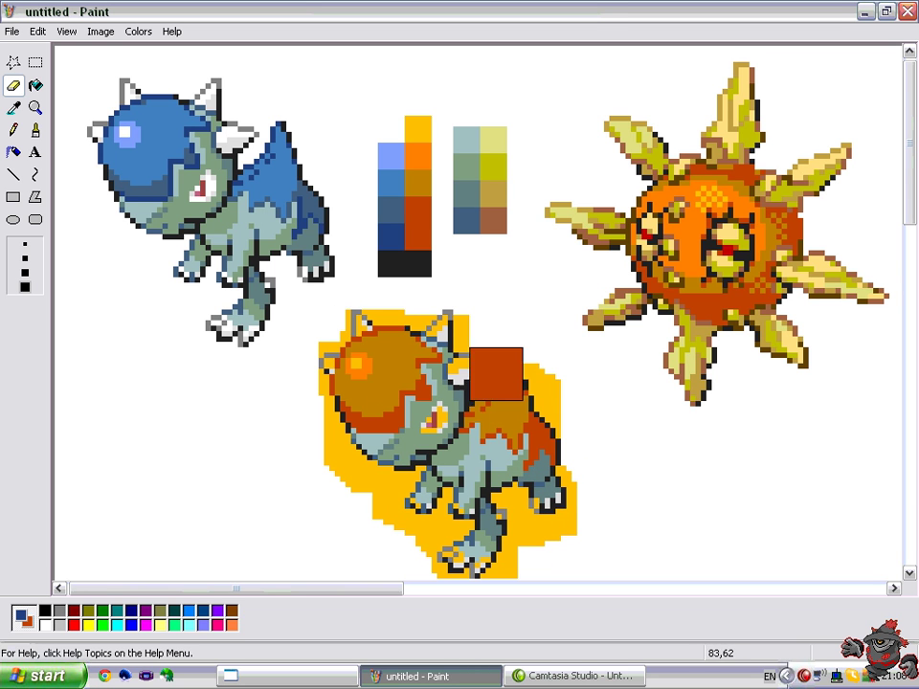
Replace the copy's pale blue-green skin with pale yellow and its sage-green skin with olive-yellow, matching the second swatch palette.
click(14, 107)
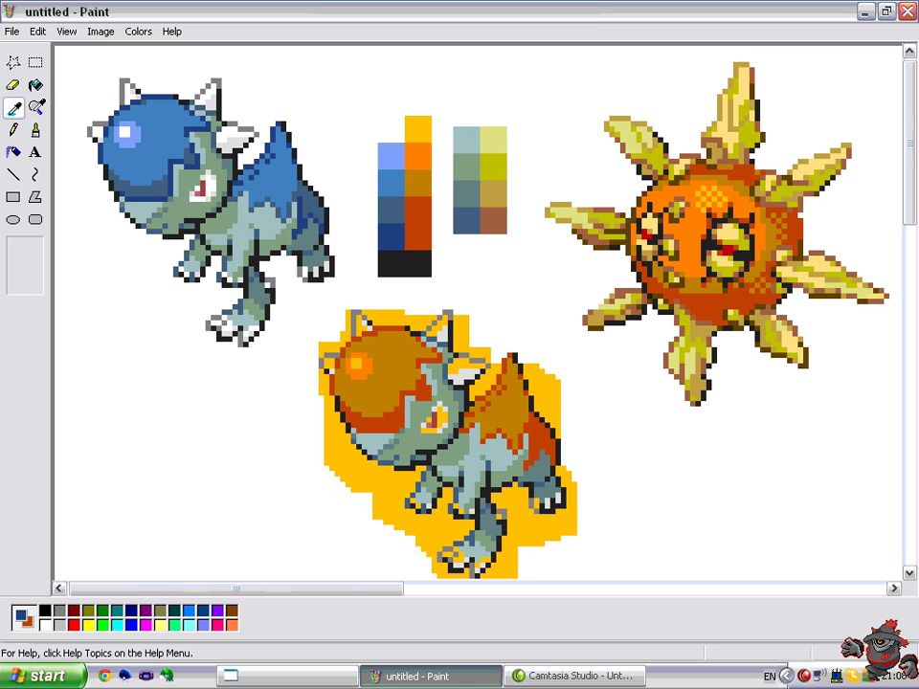
right_click(493, 139)
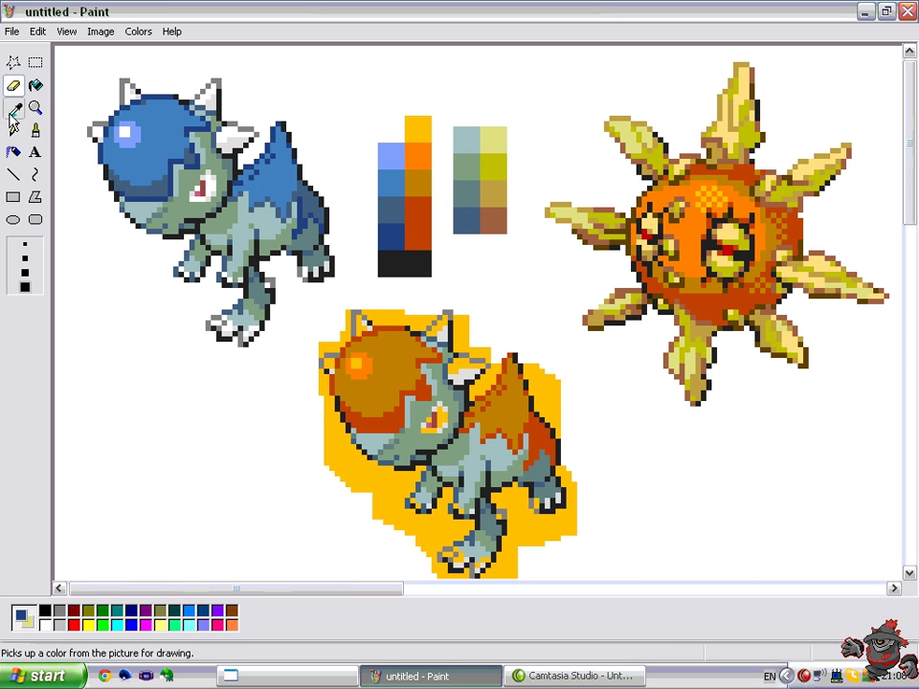
click(461, 138)
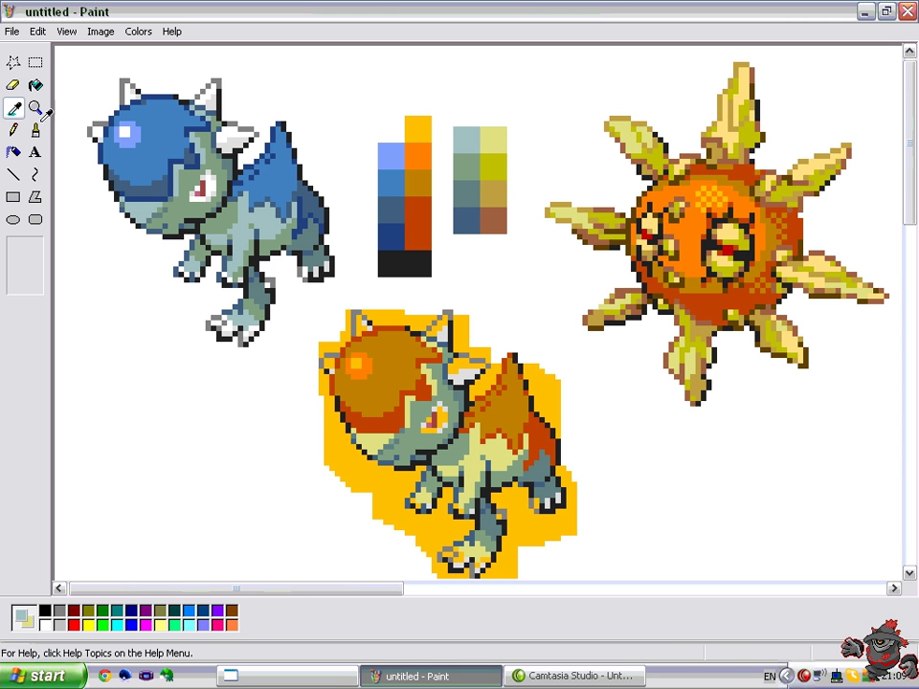
right_click(484, 176)
mouse_move(377, 468)
mouse_down()
mouse_move(447, 385)
mouse_move(404, 444)
mouse_move(425, 374)
mouse_move(464, 358)
mouse_move(382, 459)
mouse_move(452, 503)
mouse_move(431, 528)
mouse_move(507, 519)
mouse_move(475, 541)
mouse_move(544, 465)
mouse_move(539, 514)
mouse_up()
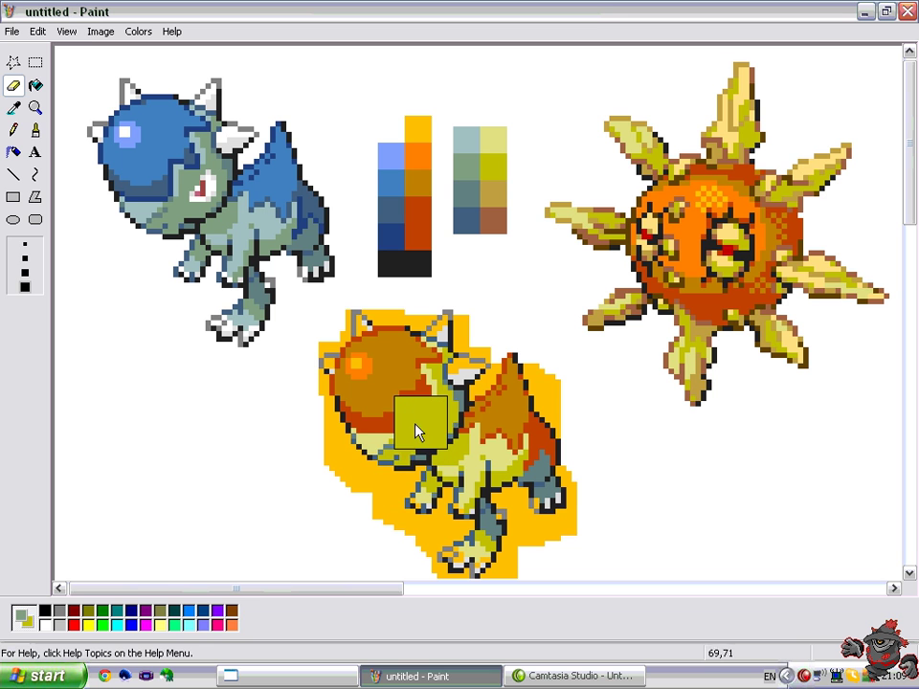
click(124, 99)
Replace the copy's dark teal shading with tan and its remaining slate-blue outlines with reddish brown.
click(14, 107)
click(484, 133)
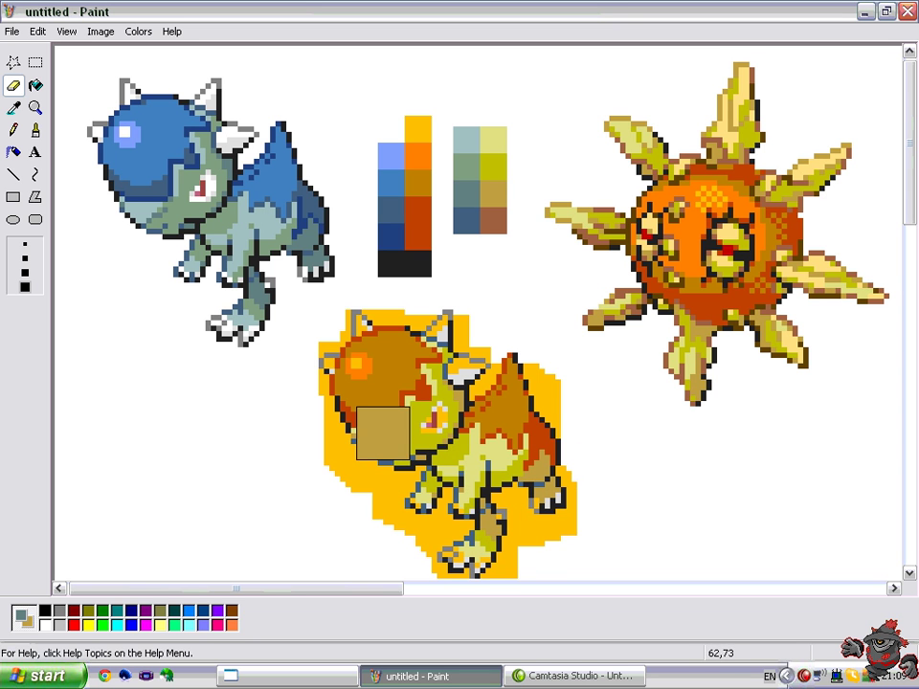
right_click(486, 219)
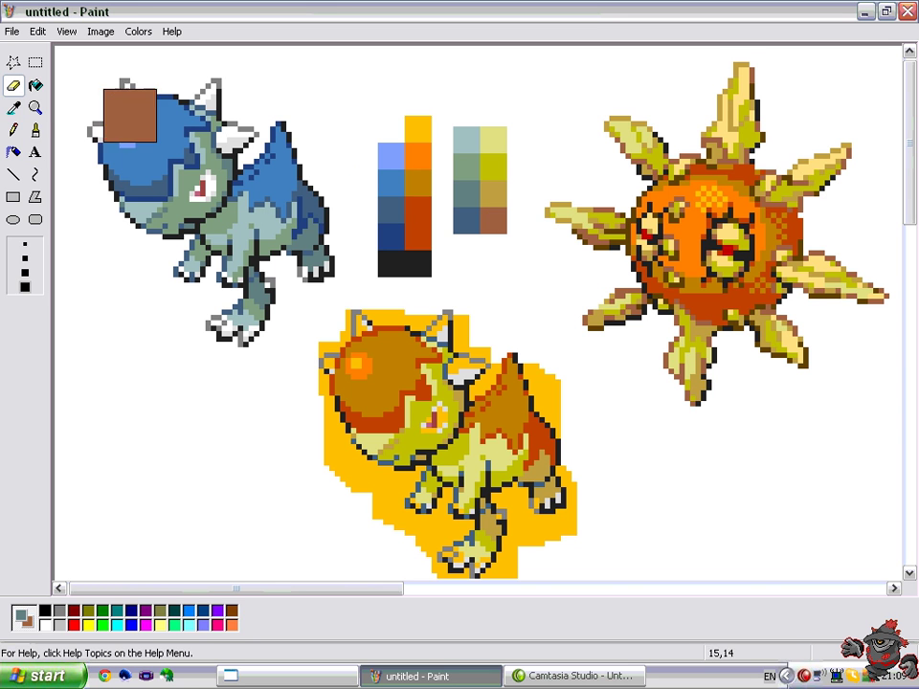
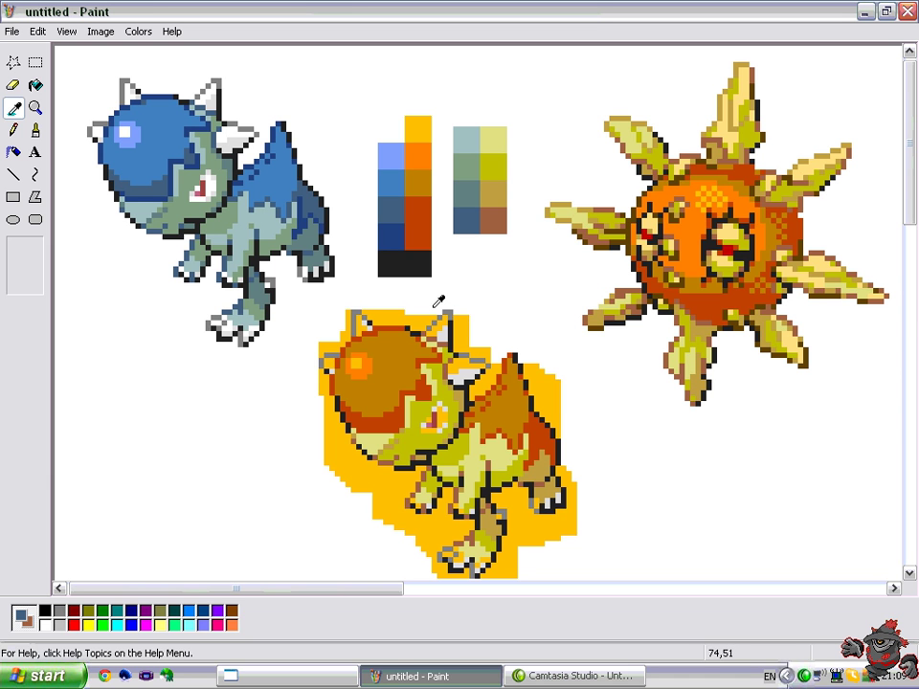
Sample the grey of the copy's horn outlines and paint a grey swatch between the two palettes.
click(439, 302)
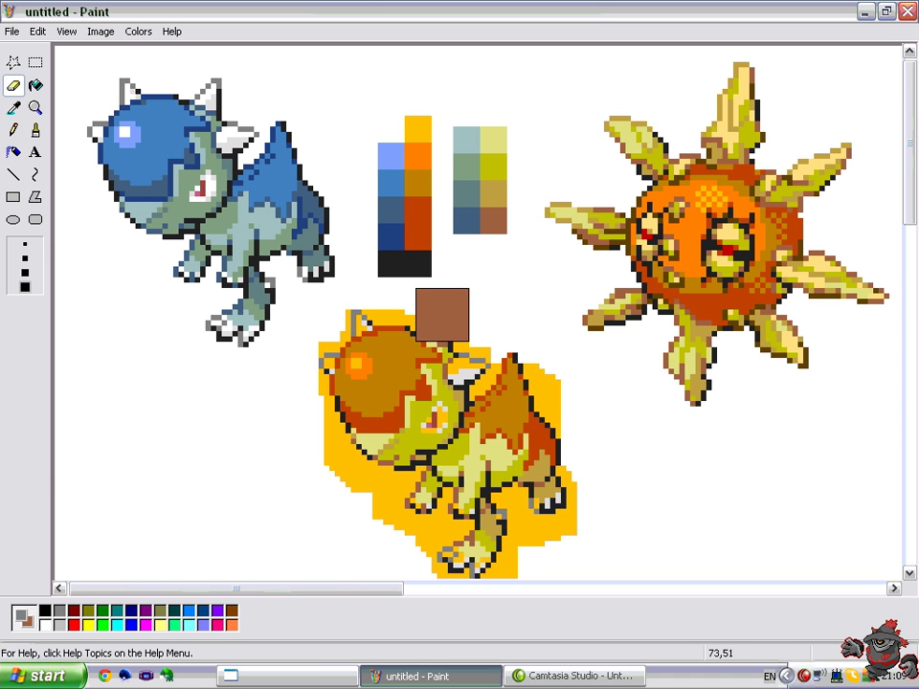
click(34, 129)
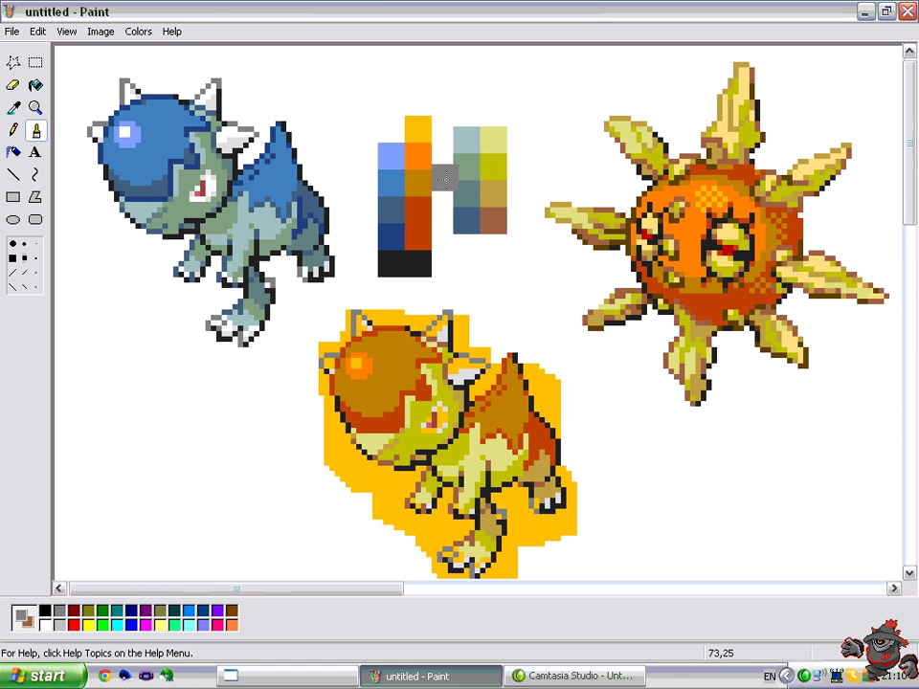
click(450, 178)
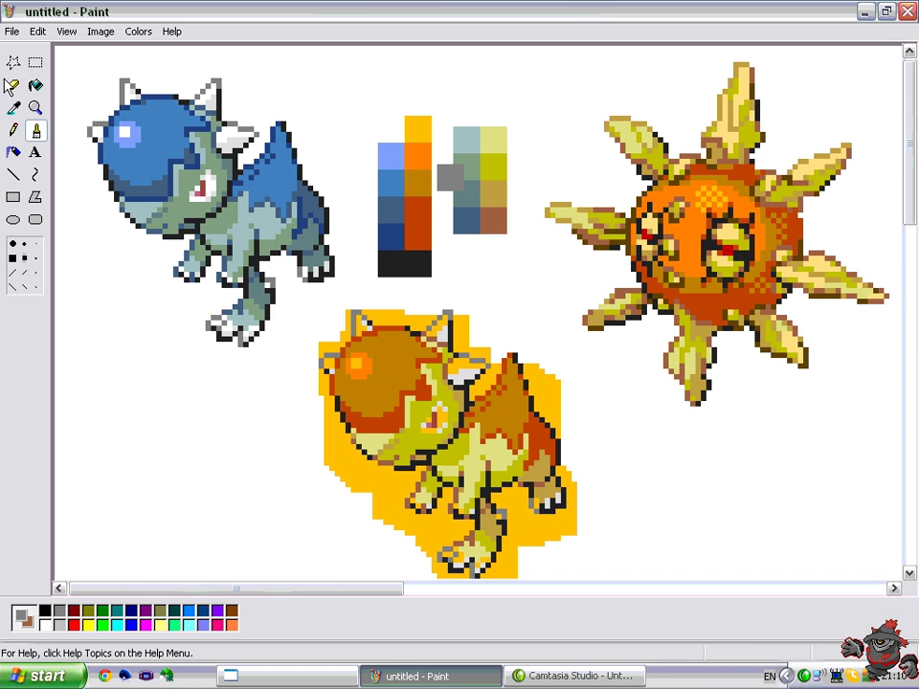
Sample olive-yellow as the background colour and grey as the foreground colour as a trial pairing for the horn outlines.
click(13, 107)
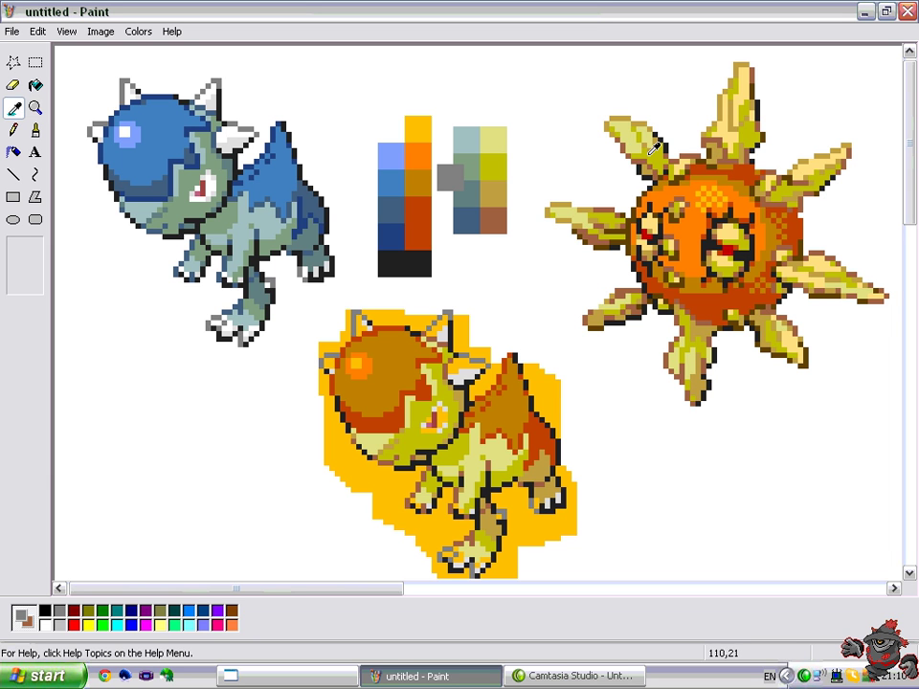
click(495, 168)
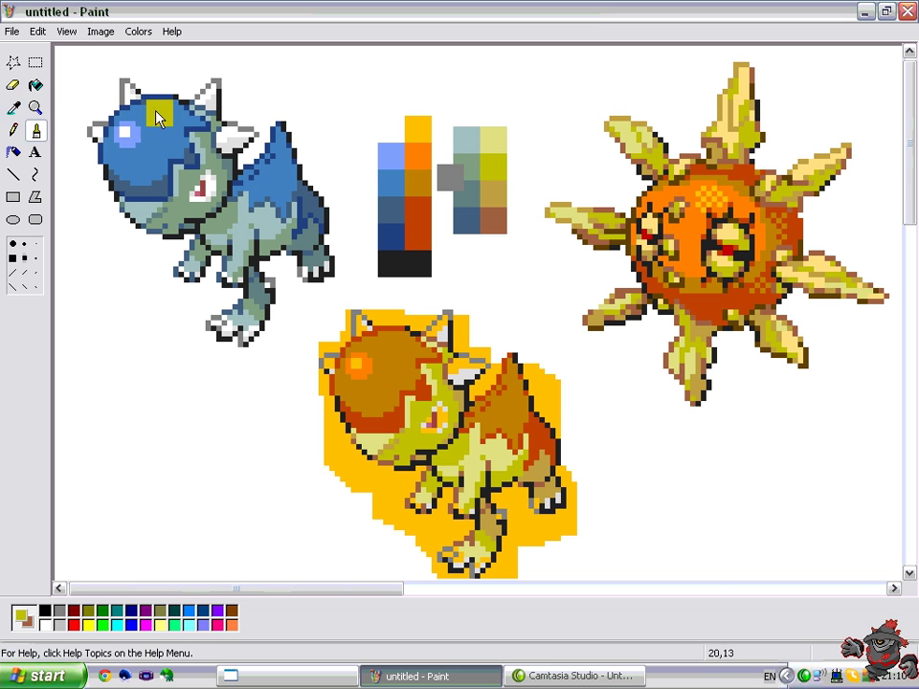
click(13, 108)
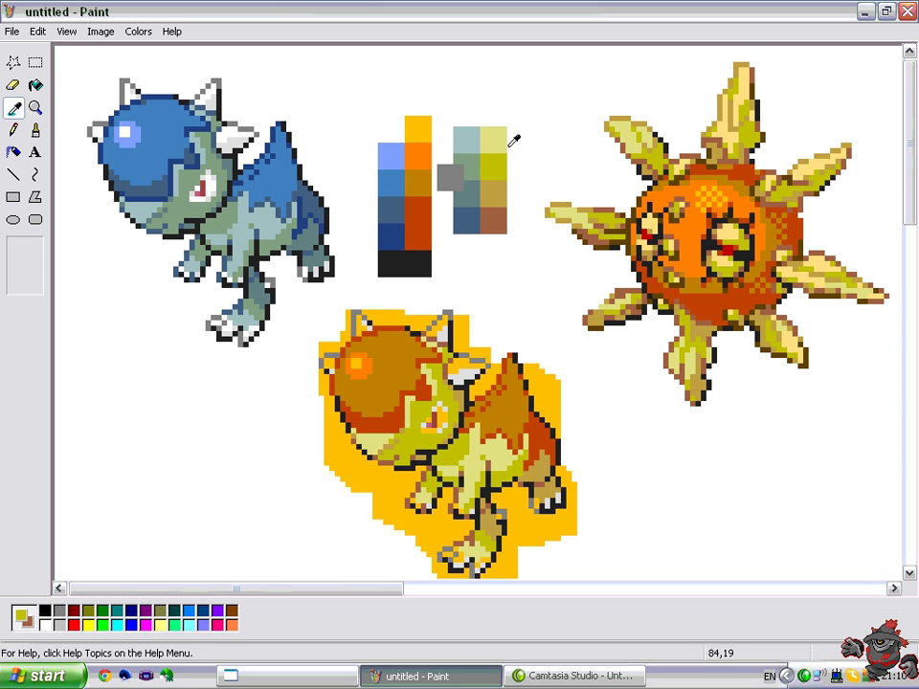
click(372, 123)
click(14, 108)
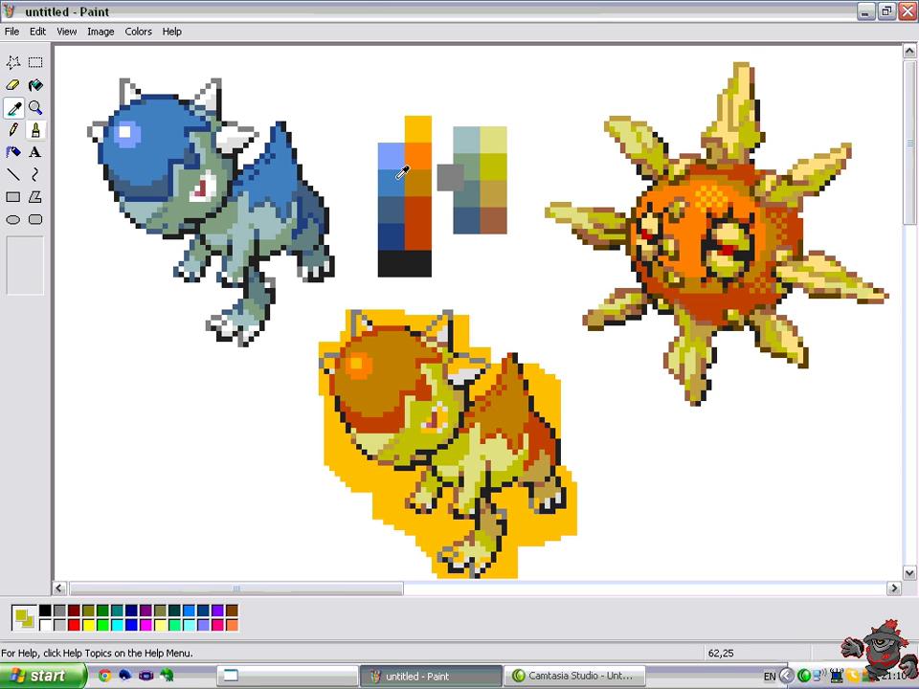
click(453, 177)
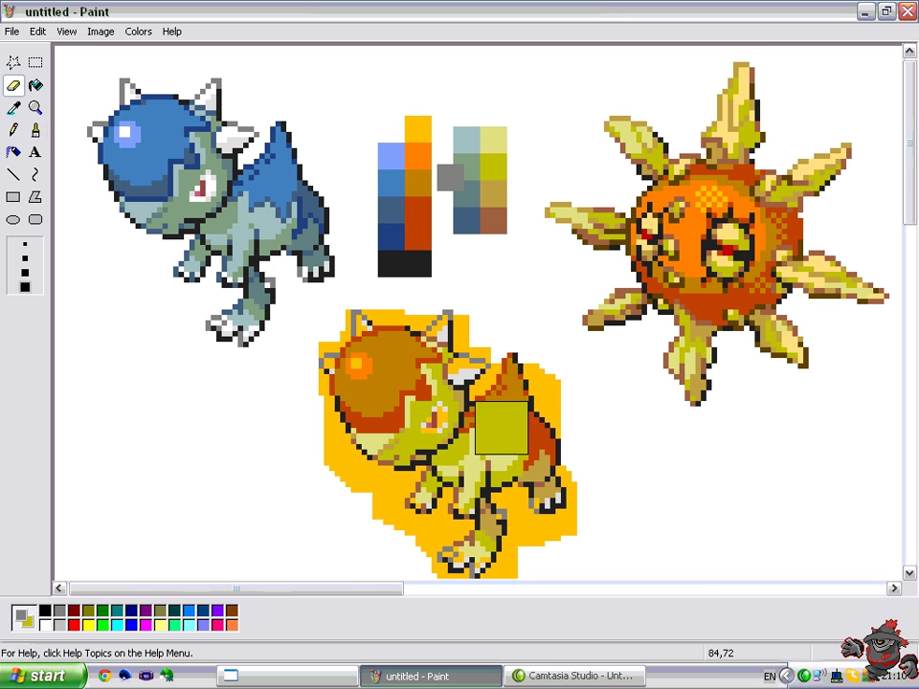
Replace the grey outlines of the copy's horns and claws with the tan swatch colour using the Eraser.
click(13, 107)
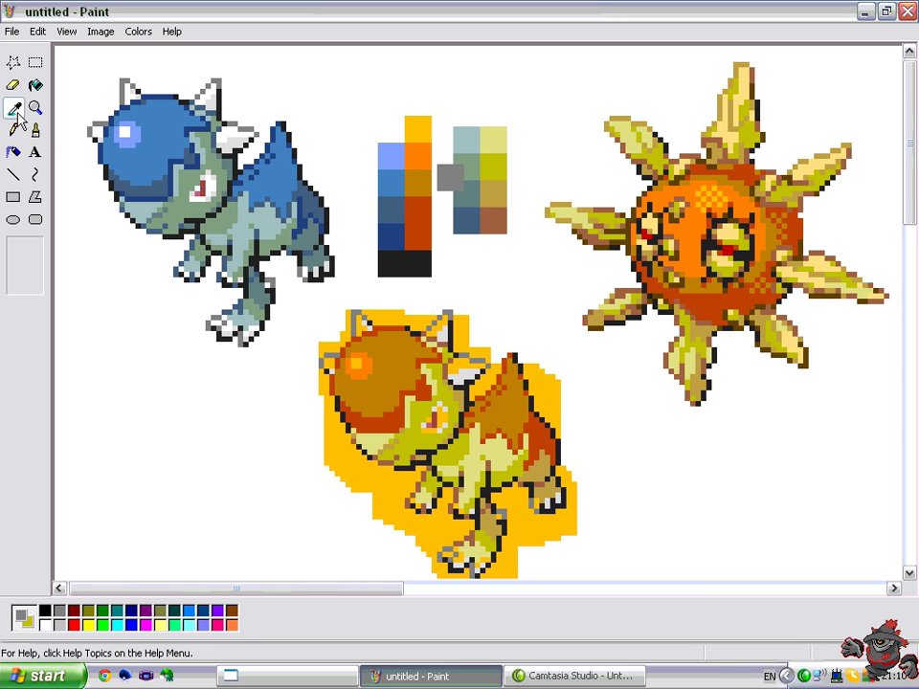
right_click(496, 196)
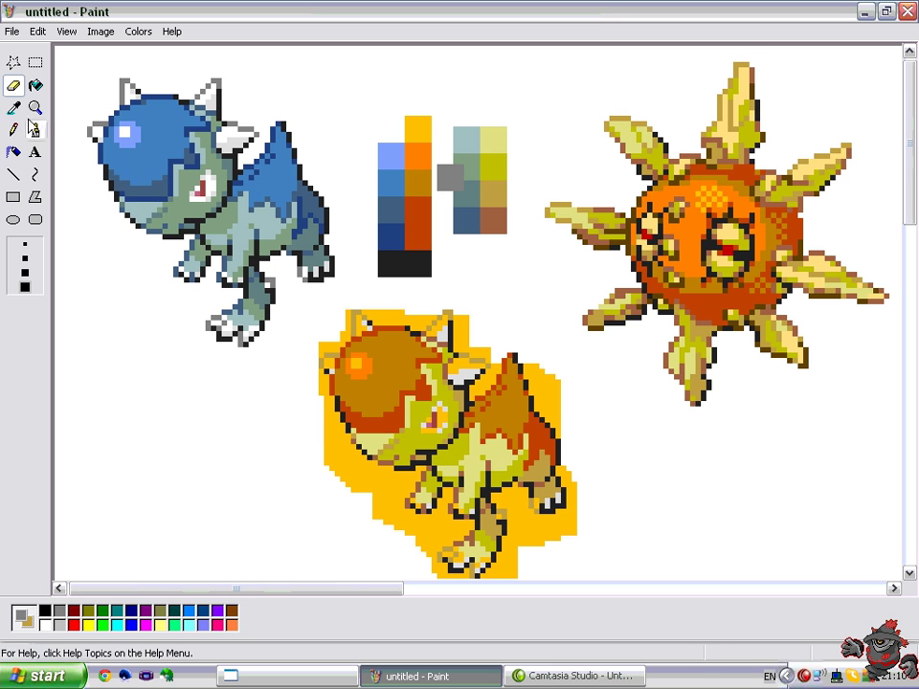
Sample the canvas white and fill the yellow-orange areas inside the copy's horns and claws with it.
click(36, 85)
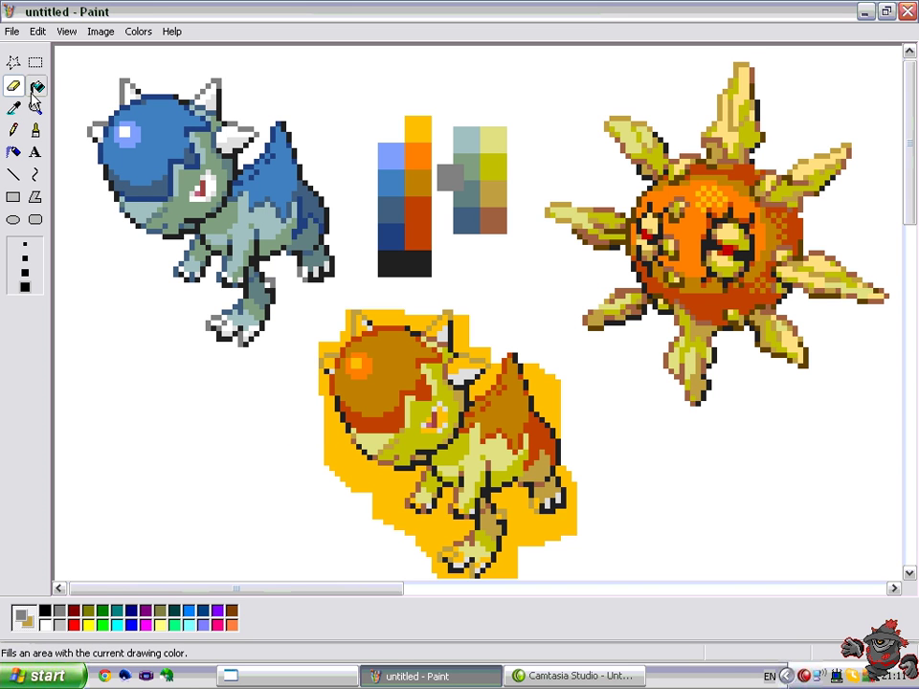
click(14, 129)
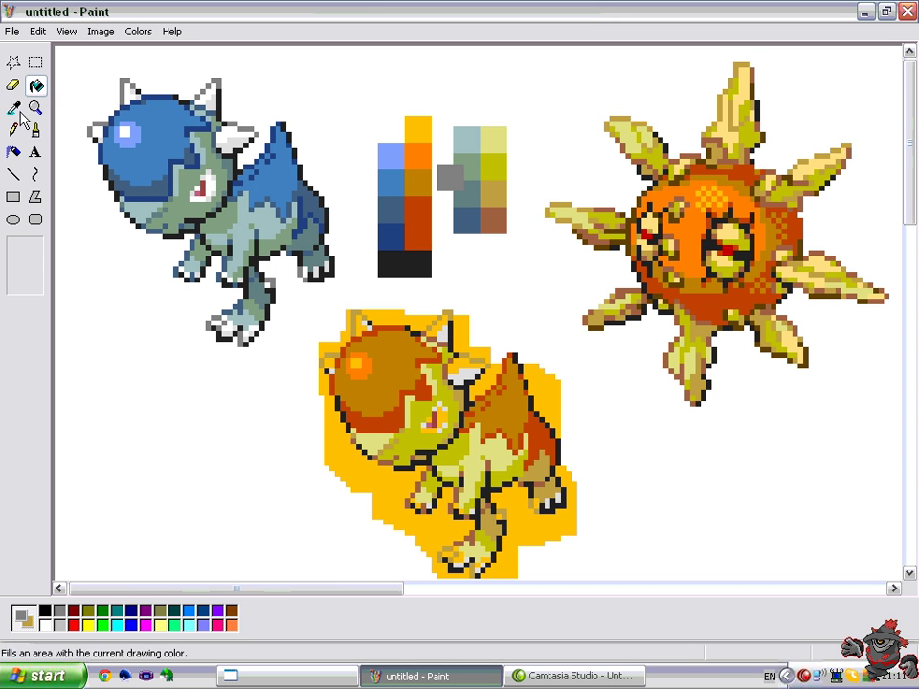
click(13, 110)
click(98, 232)
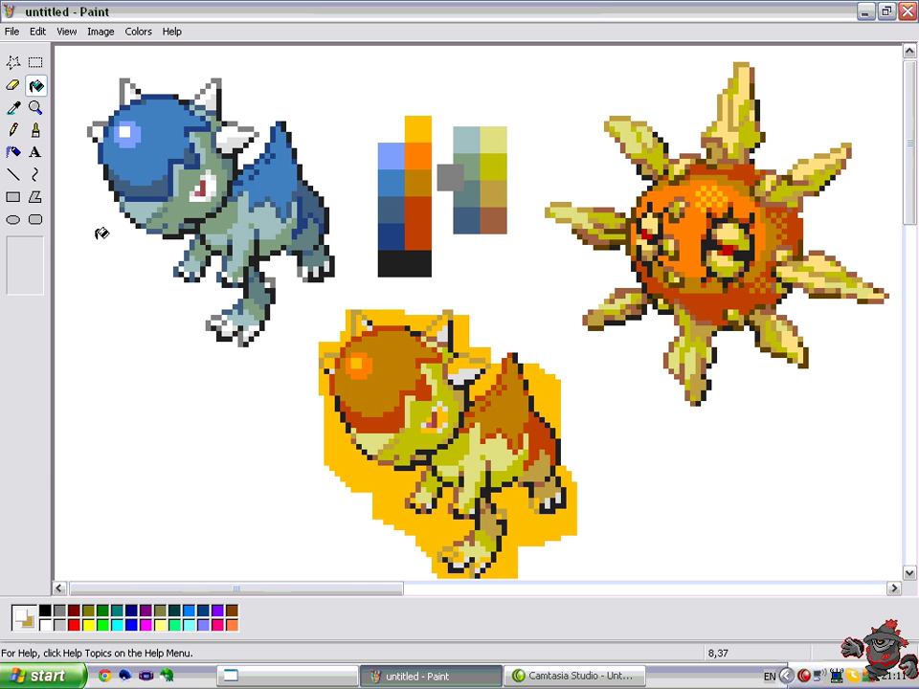
click(362, 325)
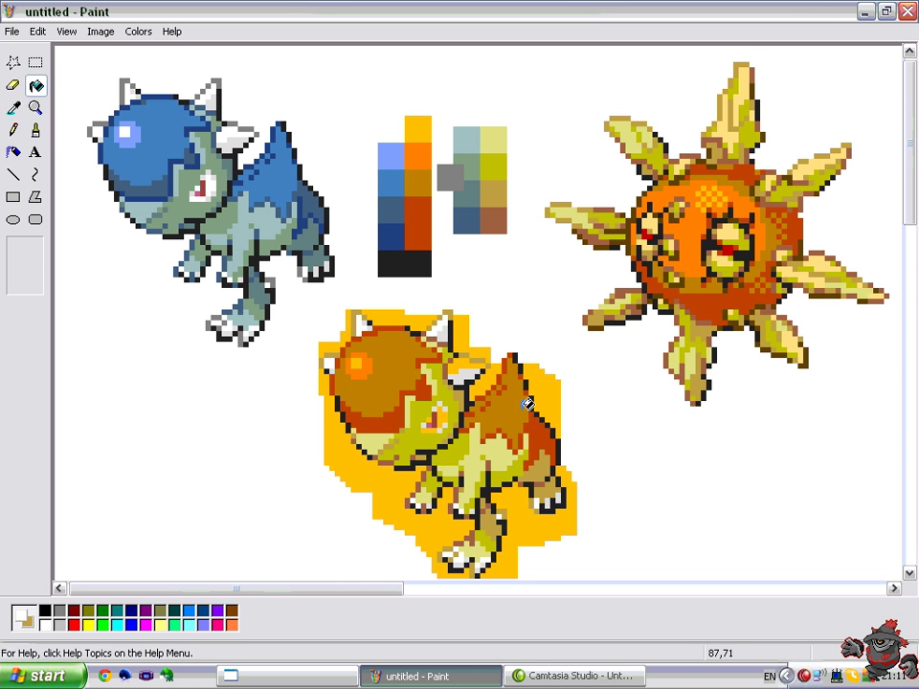
click(13, 107)
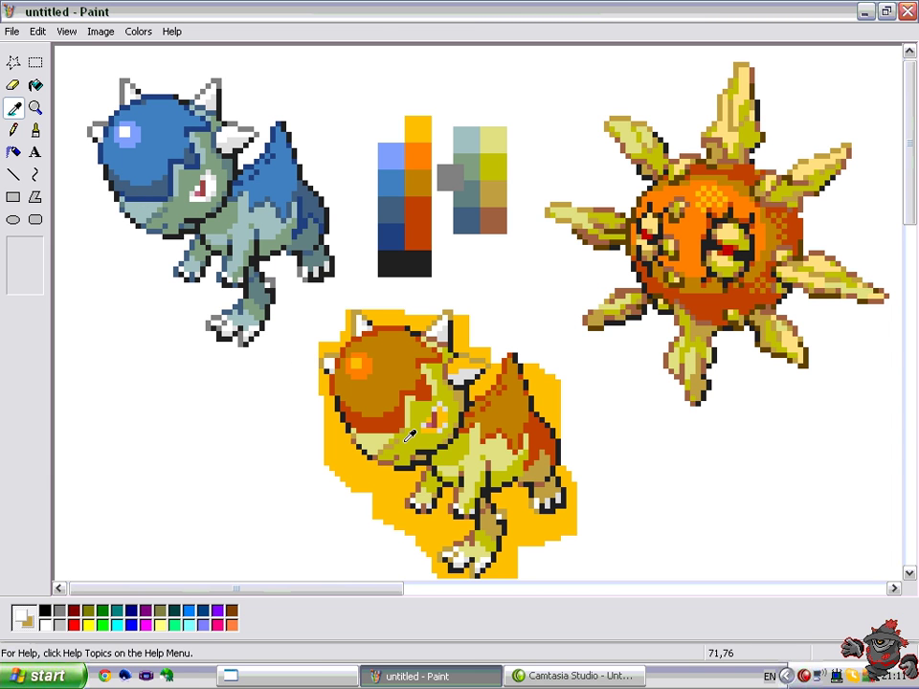
Paste the finished Slaking and Wartortle recolour example, Warking.PNG, from file into the canvas.
click(35, 33)
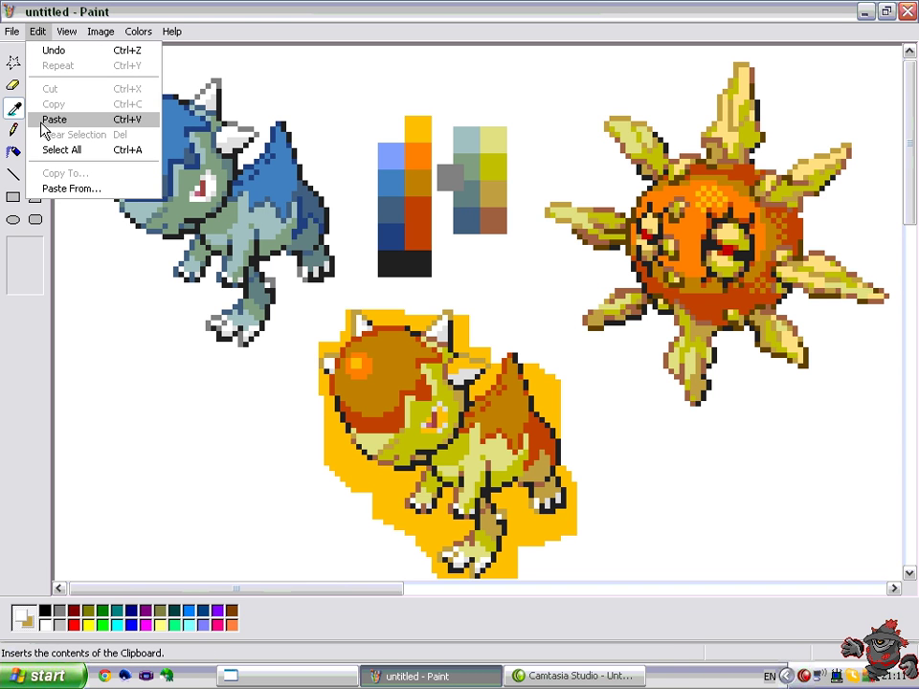
click(61, 190)
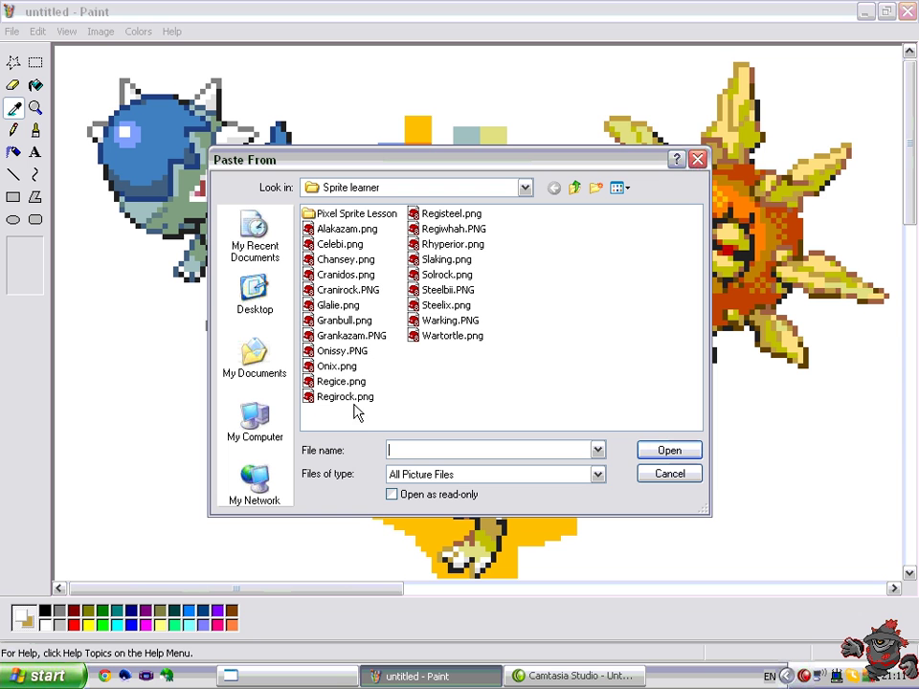
double_click(430, 334)
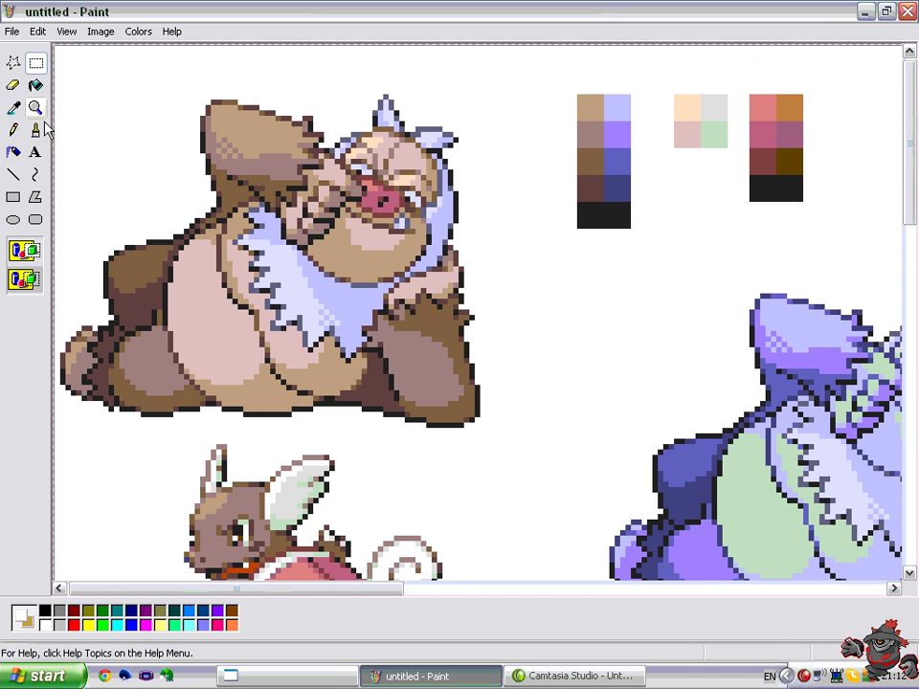
click(34, 109)
click(23, 246)
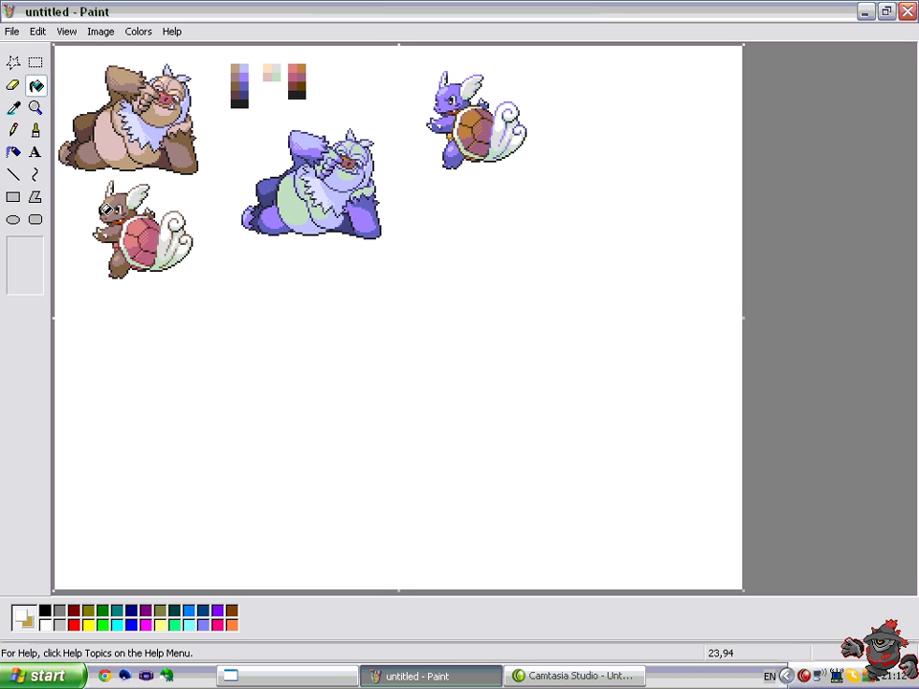
Paste the Steelix and Celebi recolour example, Steelbii.PNG, from file and place it below the Slaking and Wartortle sprites.
click(37, 31)
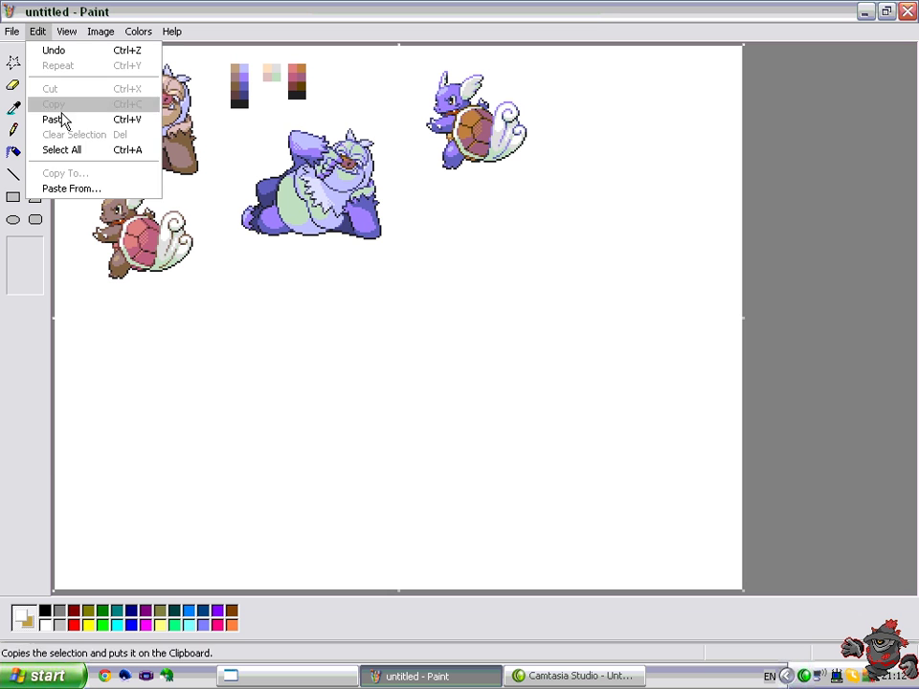
click(58, 188)
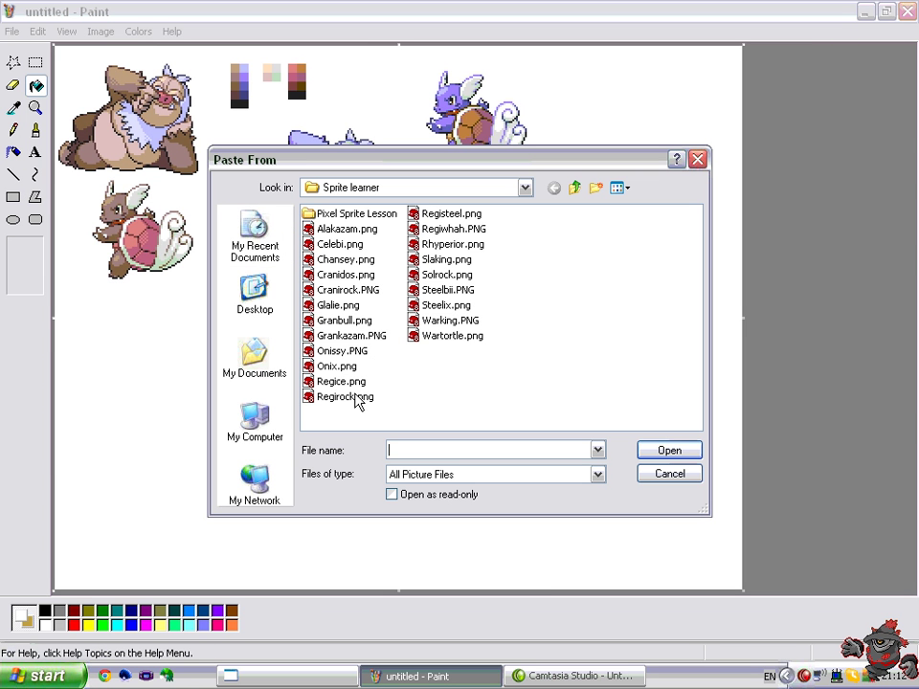
double_click(443, 291)
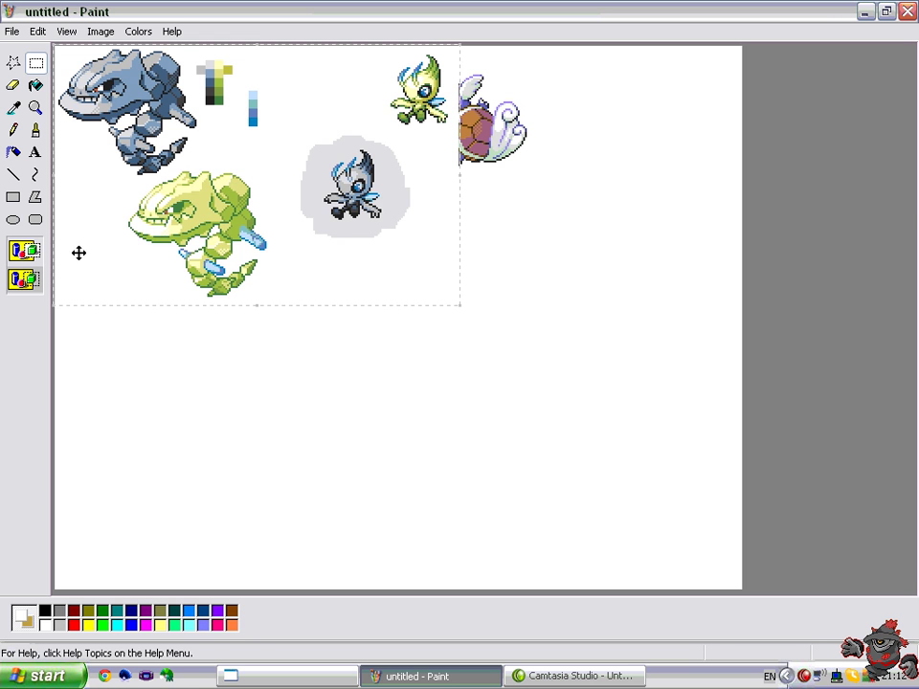
drag(241, 199, 392, 427)
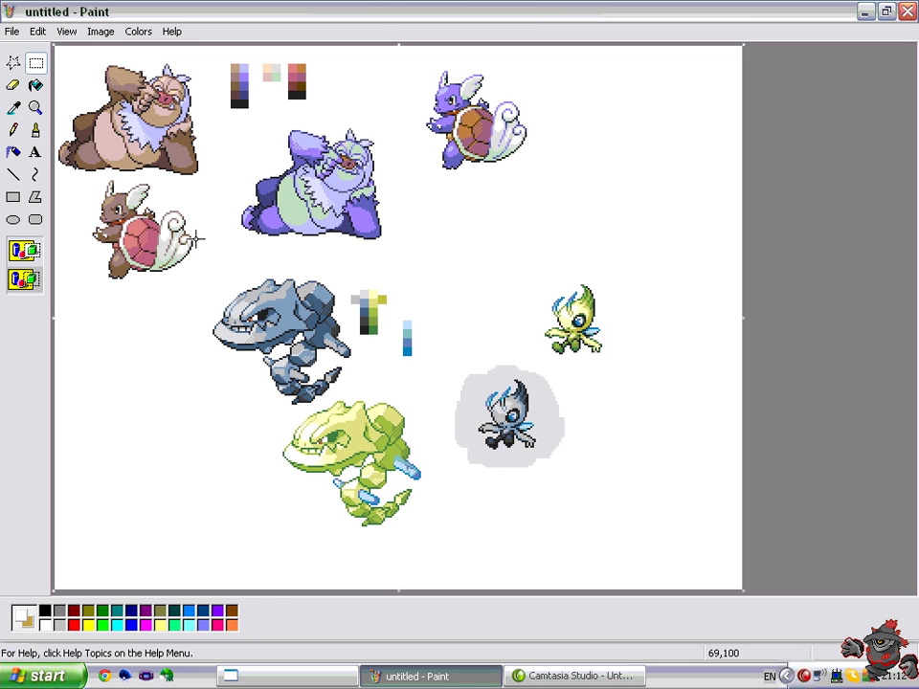
Paste the finished Alakazam and Granbull recolour example, Grankazam.PNG, from file into the canvas.
click(38, 30)
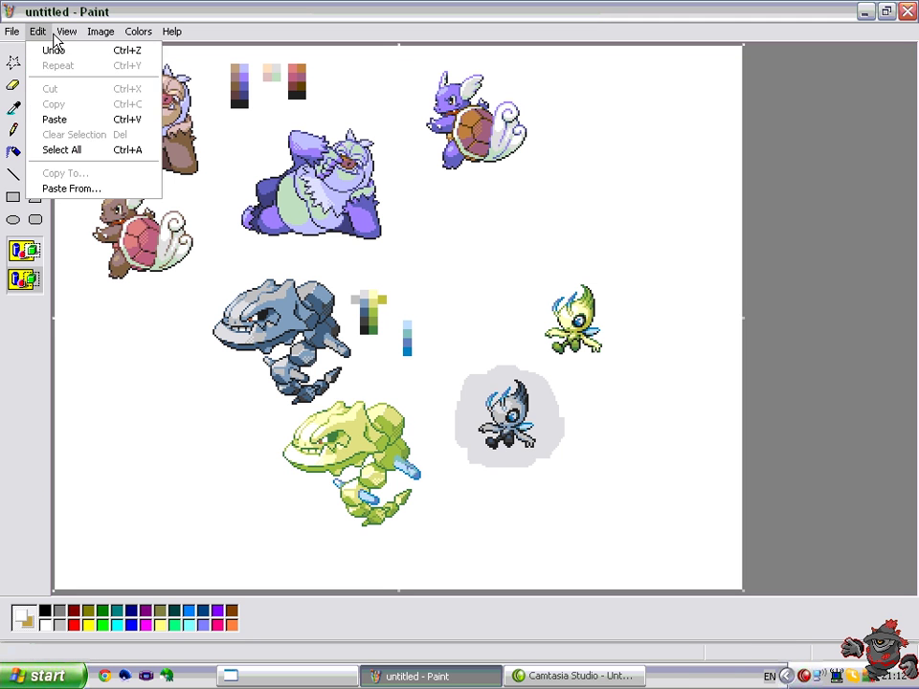
mouse_move(56, 36)
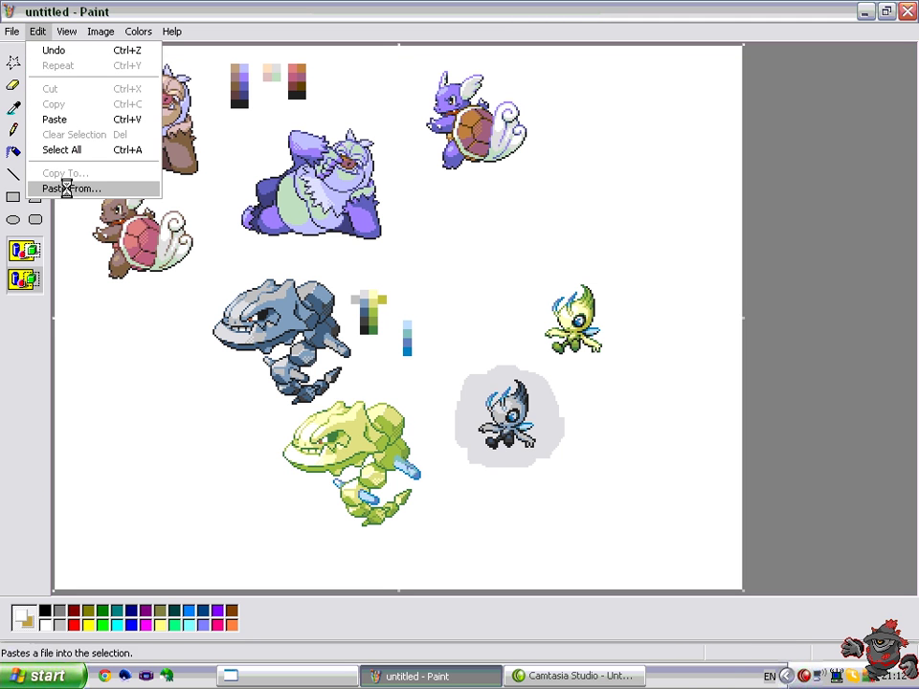
click(65, 187)
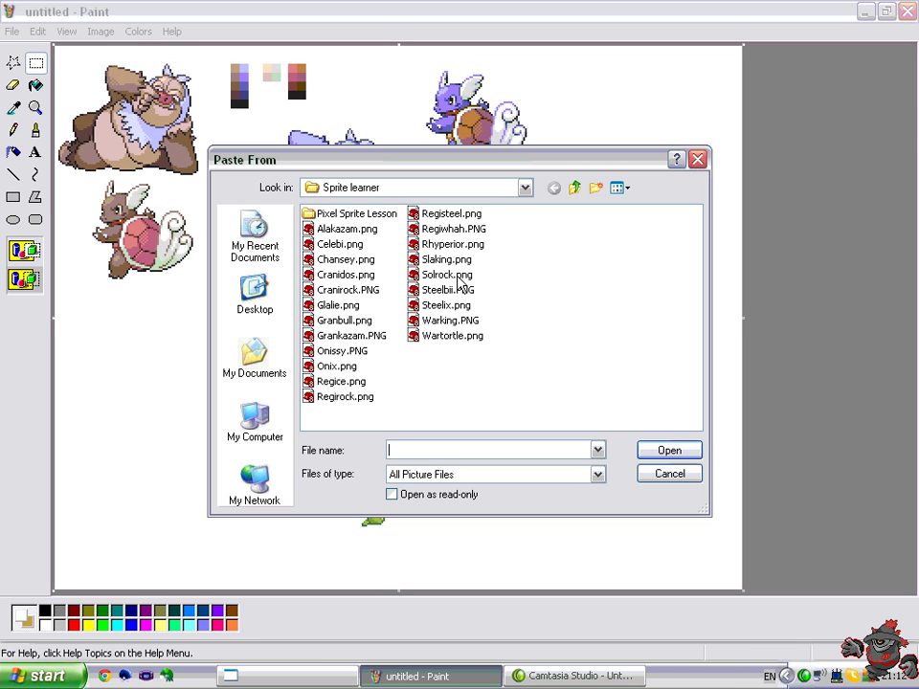
double_click(349, 335)
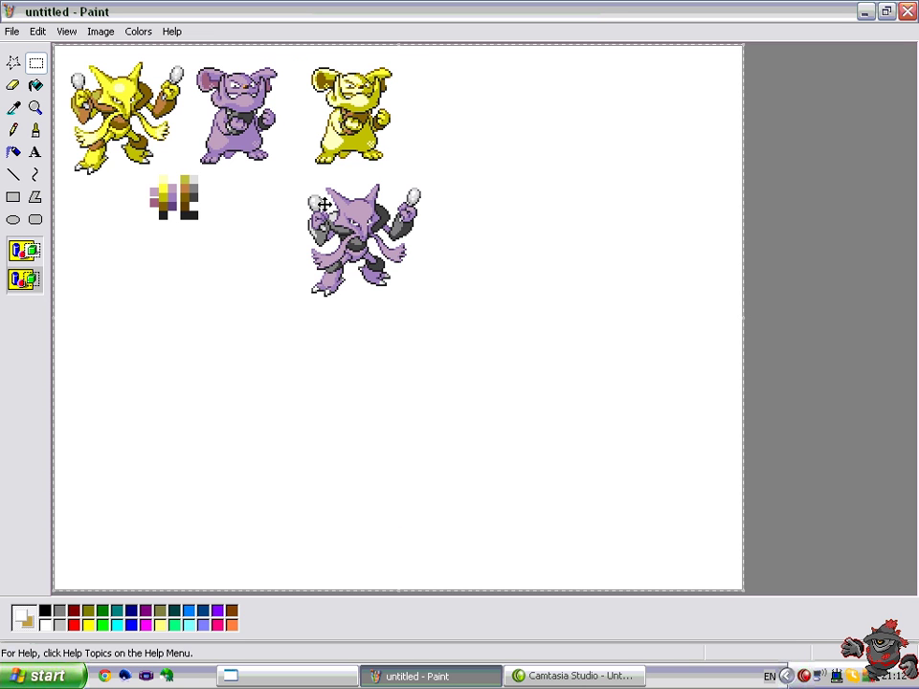